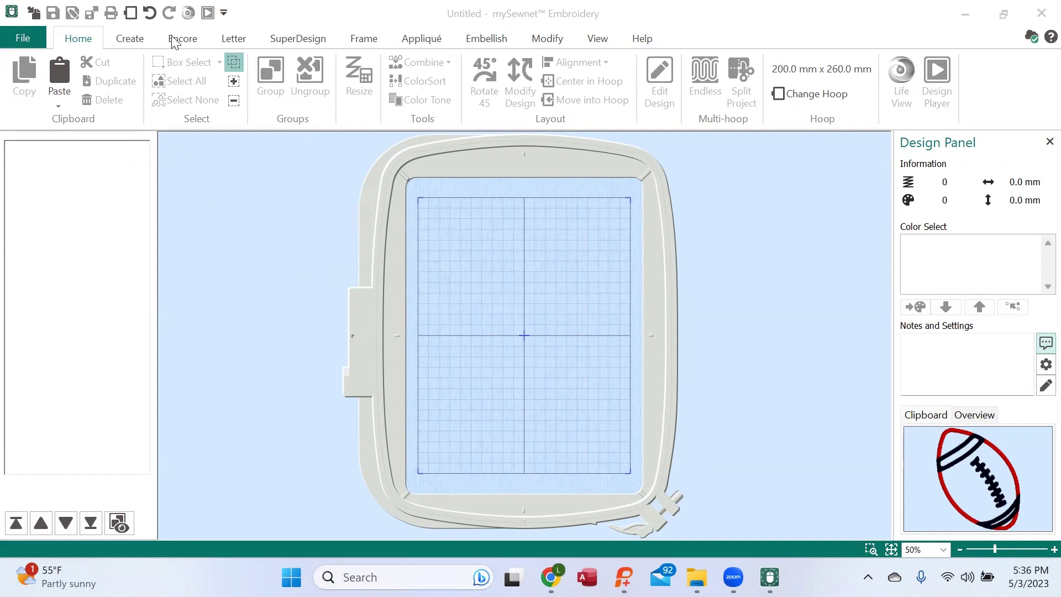
Step: Start a Project-in-the-Hoop wizard with Category Luggage Tag and Style Floral
{"action": "left_click", "coordinate": [128, 41]}
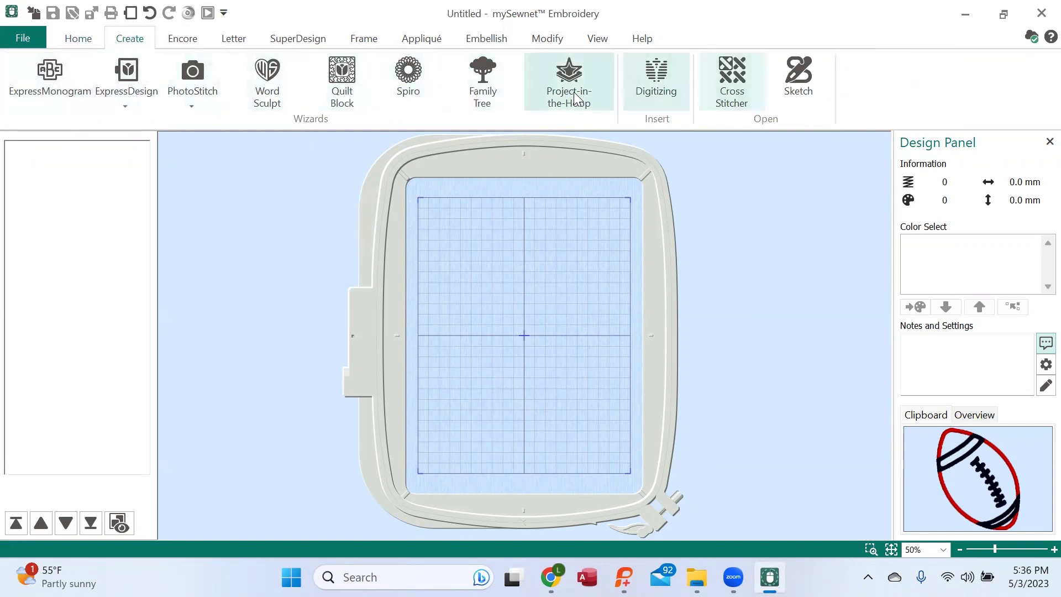
{"action": "left_click", "coordinate": [572, 73]}
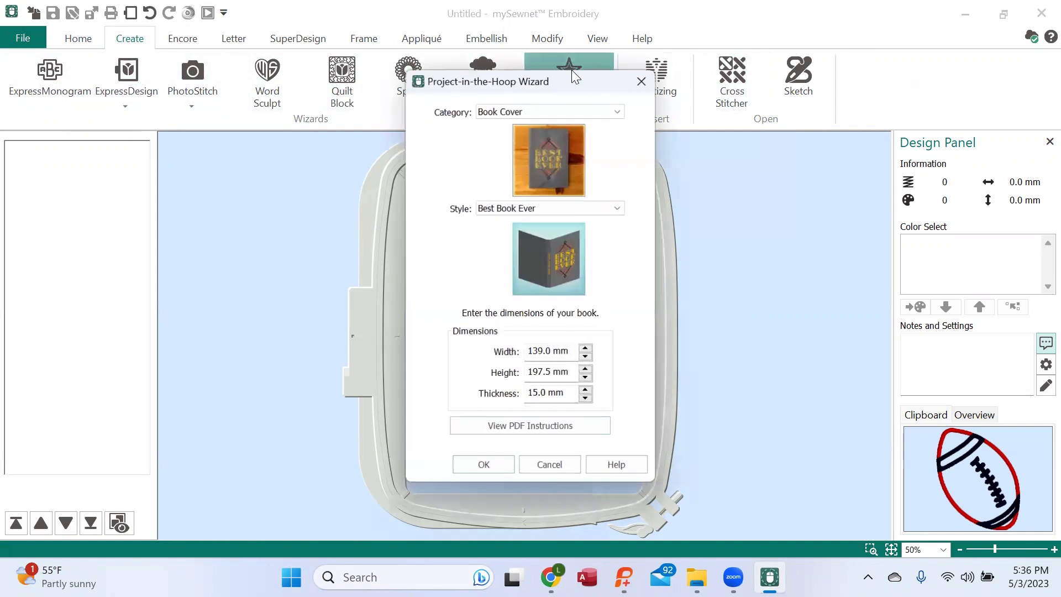
{"action": "left_click", "coordinate": [618, 113]}
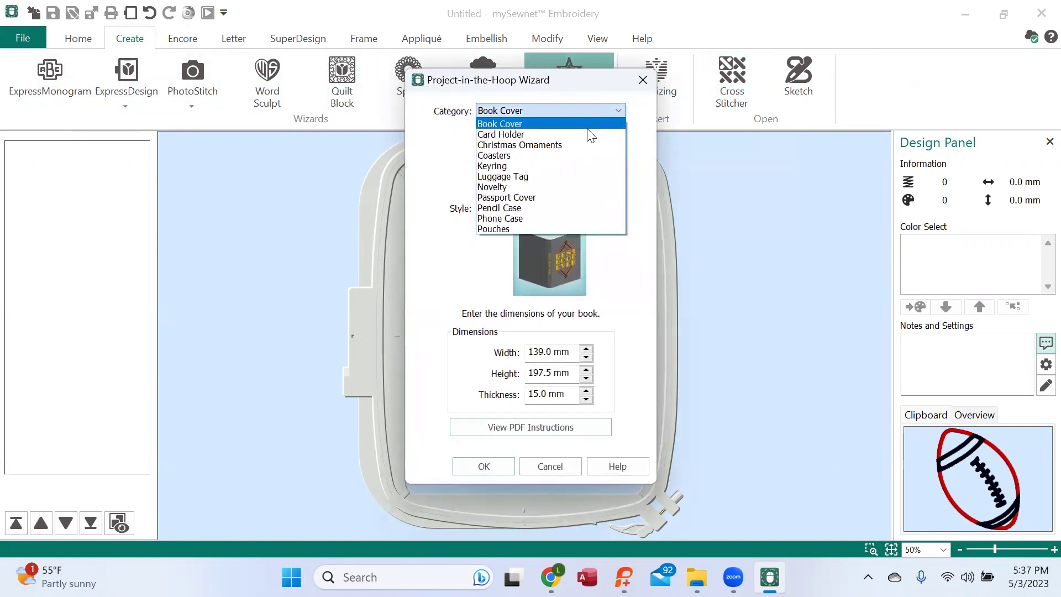
{"action": "left_click", "coordinate": [561, 177]}
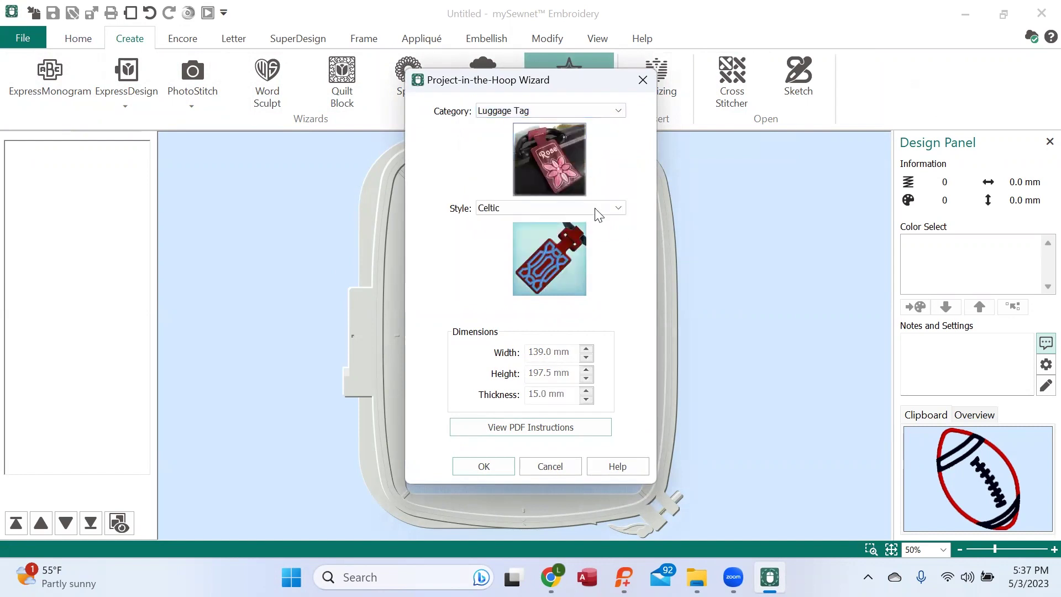
{"action": "left_click", "coordinate": [619, 209]}
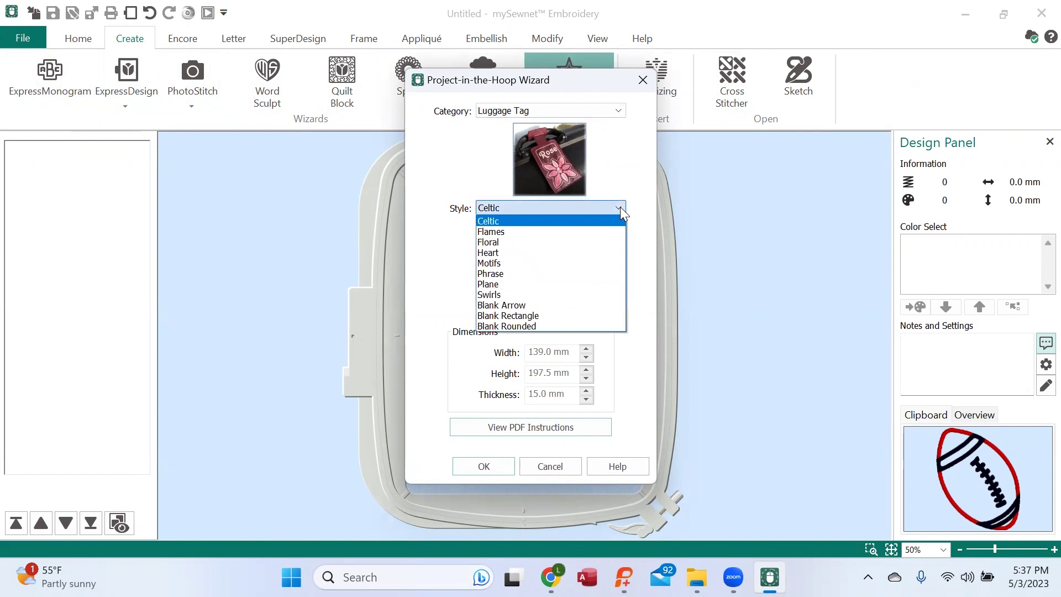
{"action": "left_click", "coordinate": [573, 242]}
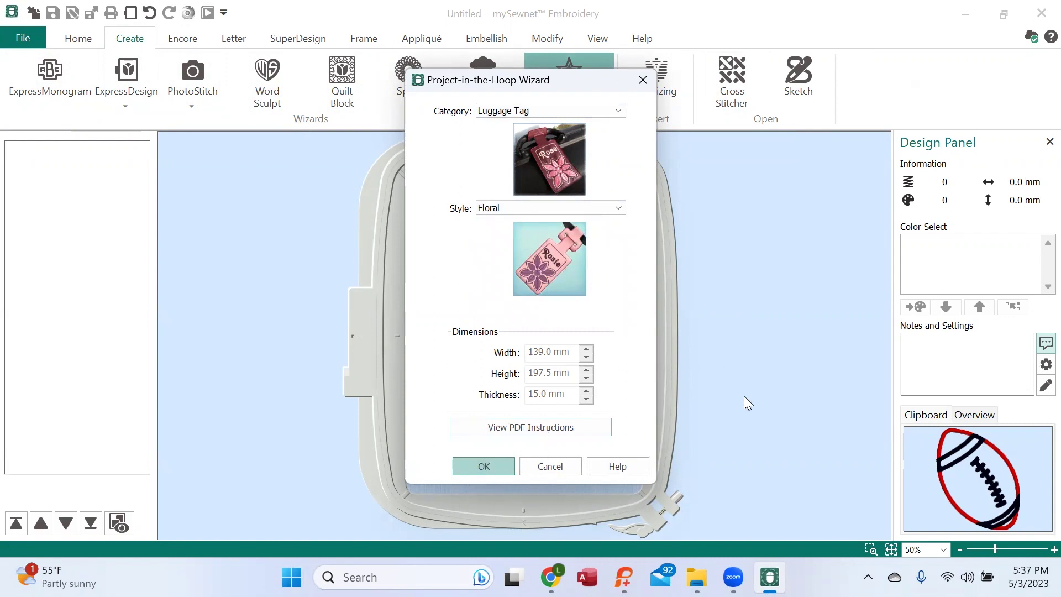
Step: Generate the Floral luggage tag (79.0 x 257.1 mm, 7 colours) and return to Home
{"action": "left_click", "coordinate": [486, 465]}
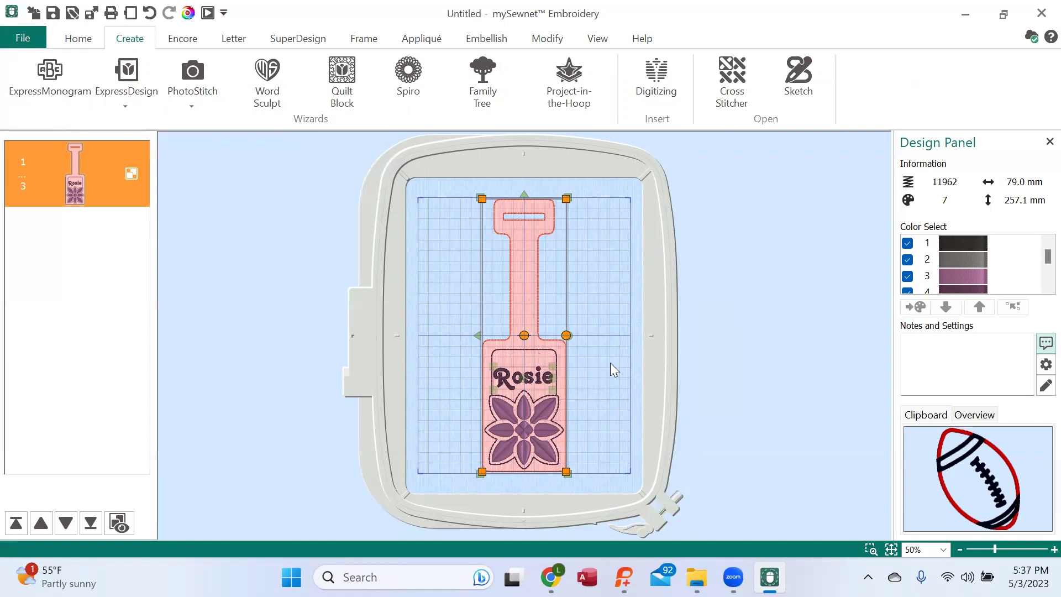
{"action": "left_click", "coordinate": [88, 42]}
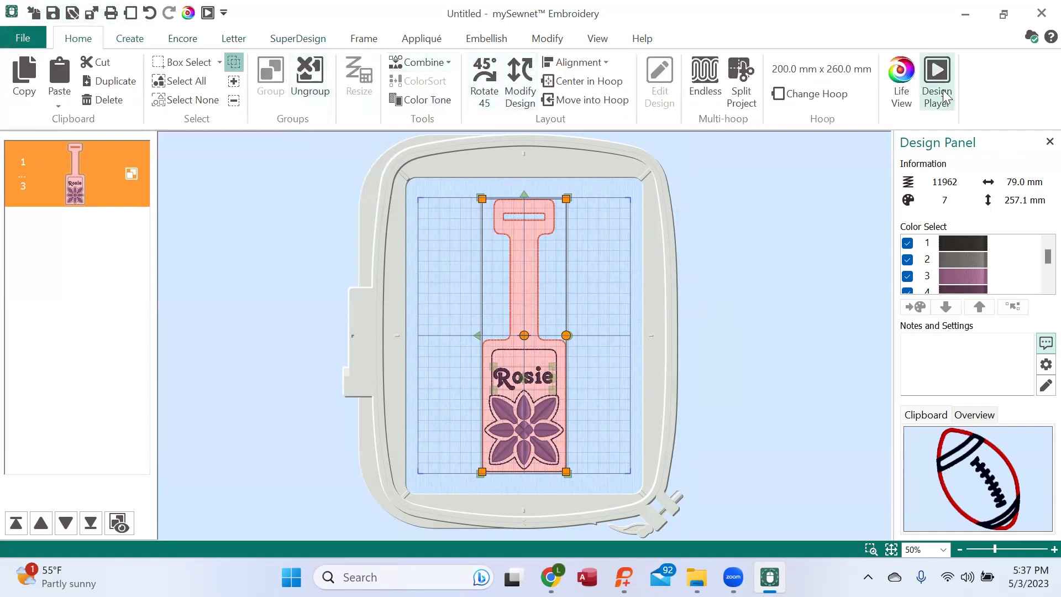
{"action": "left_click", "coordinate": [938, 72]}
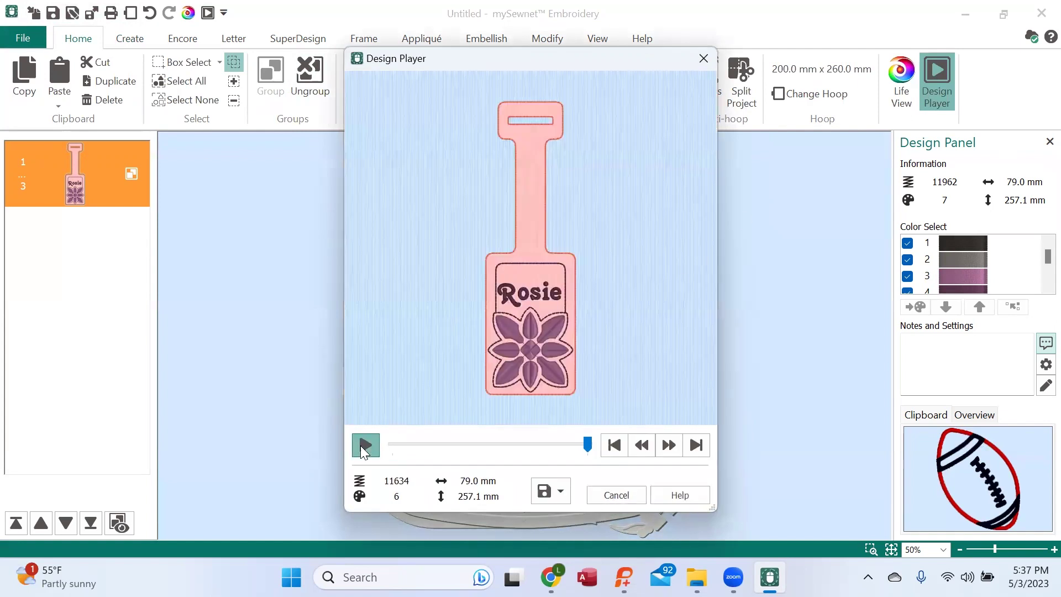
{"action": "left_click", "coordinate": [393, 450]}
{"action": "key", "text": "space"}
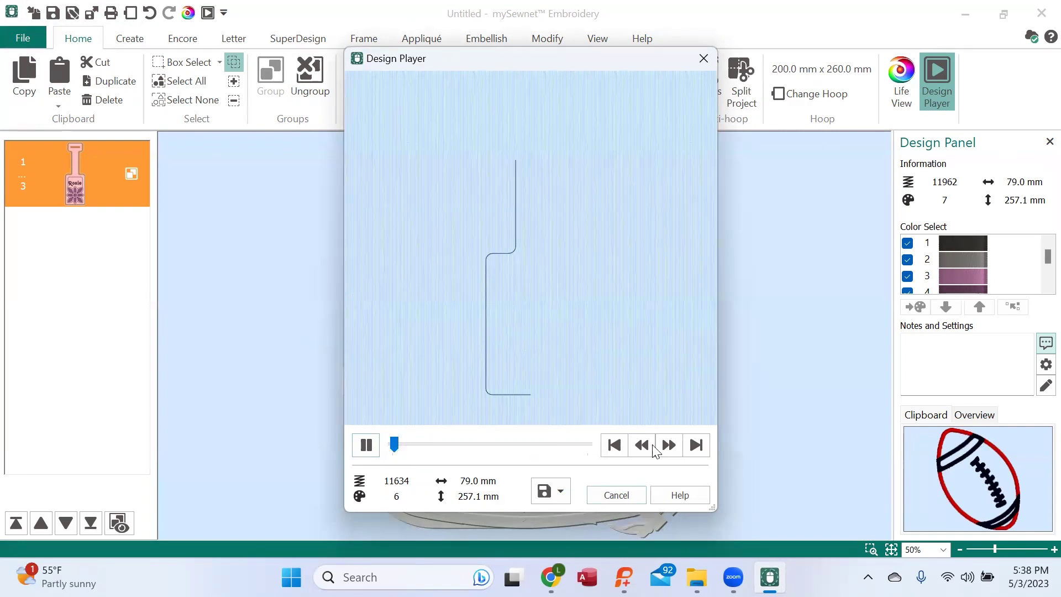
{"action": "left_click", "coordinate": [669, 454]}
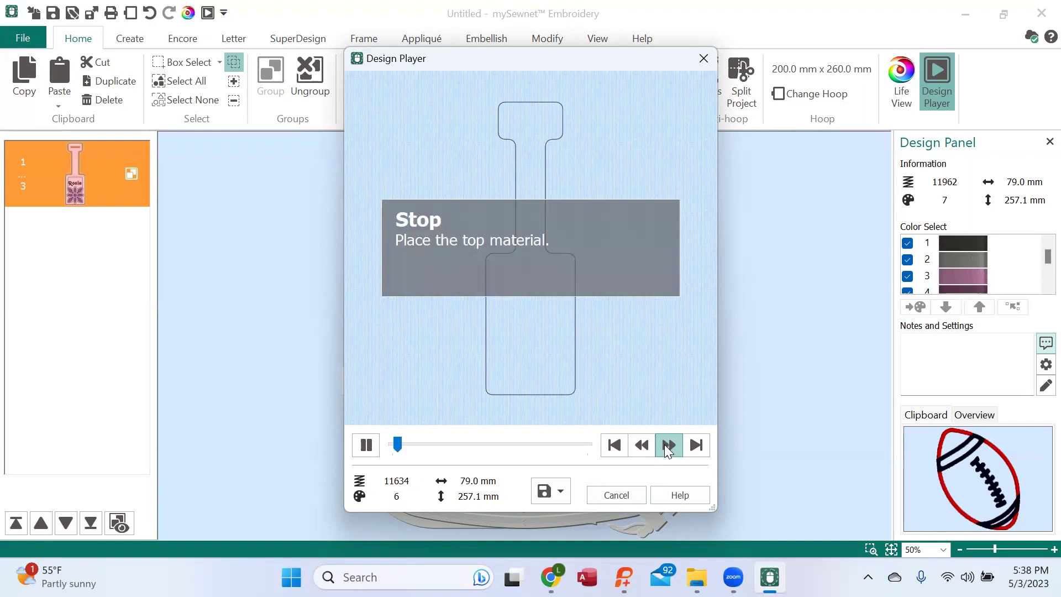
{"action": "left_click", "coordinate": [667, 449]}
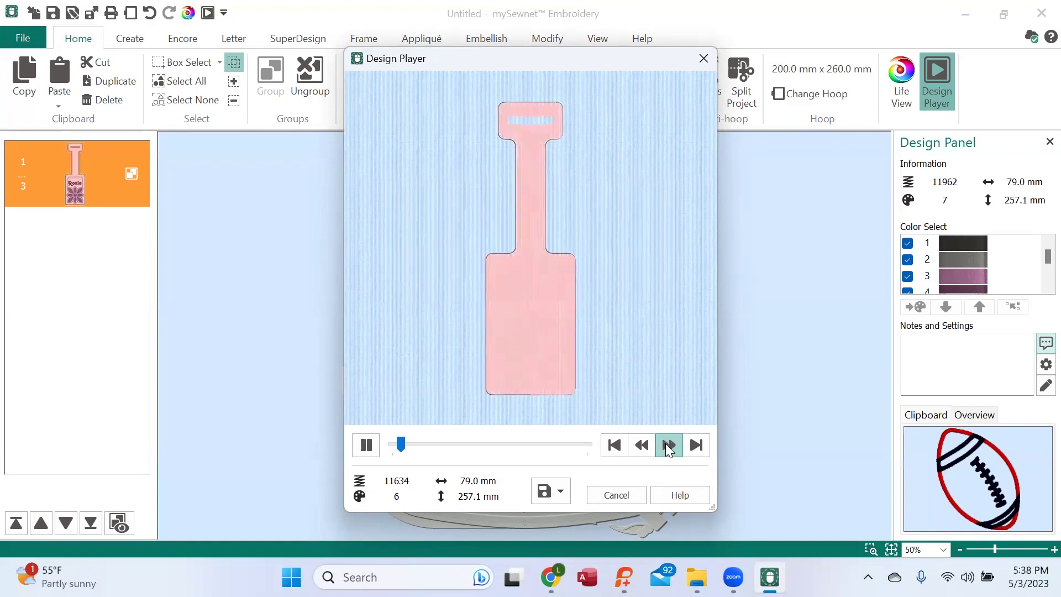
{"action": "left_click", "coordinate": [668, 449]}
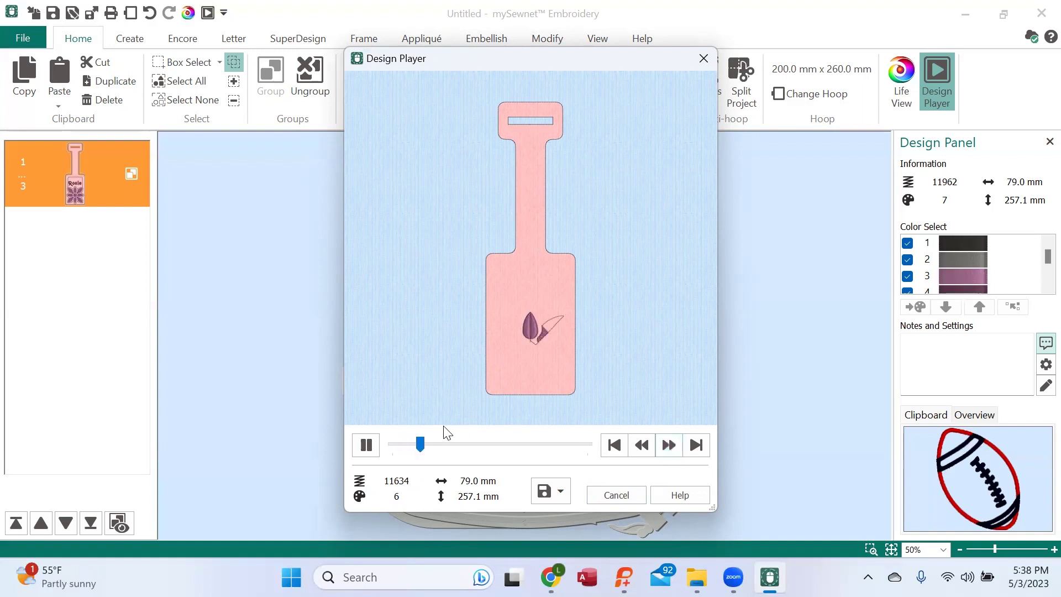
{"action": "left_click_drag", "start_coordinate": [447, 449], "coordinate": [542, 449]}
{"action": "left_click", "coordinate": [567, 449]}
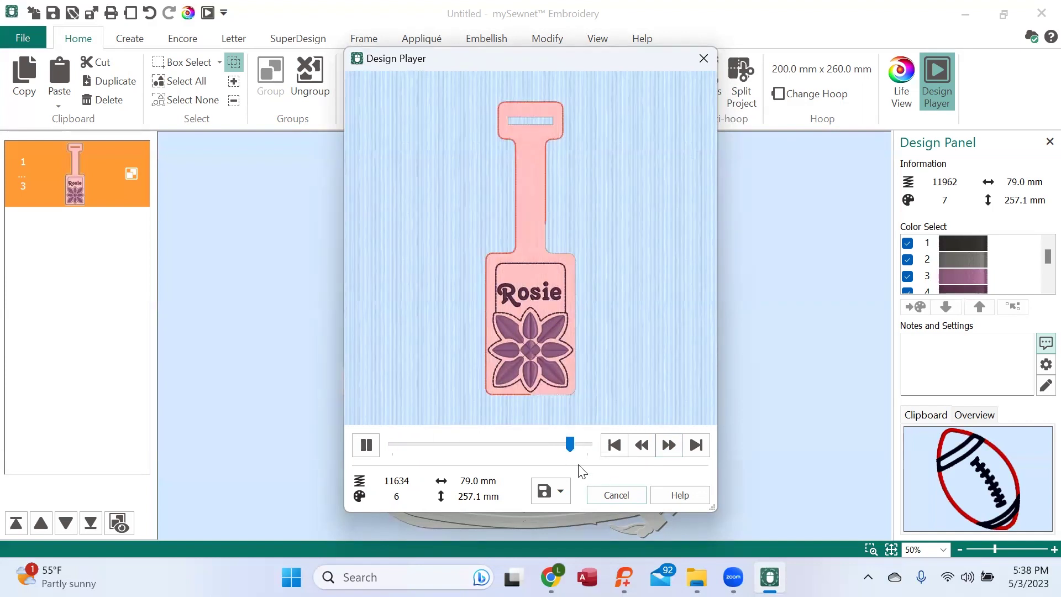
{"action": "left_click", "coordinate": [613, 495]}
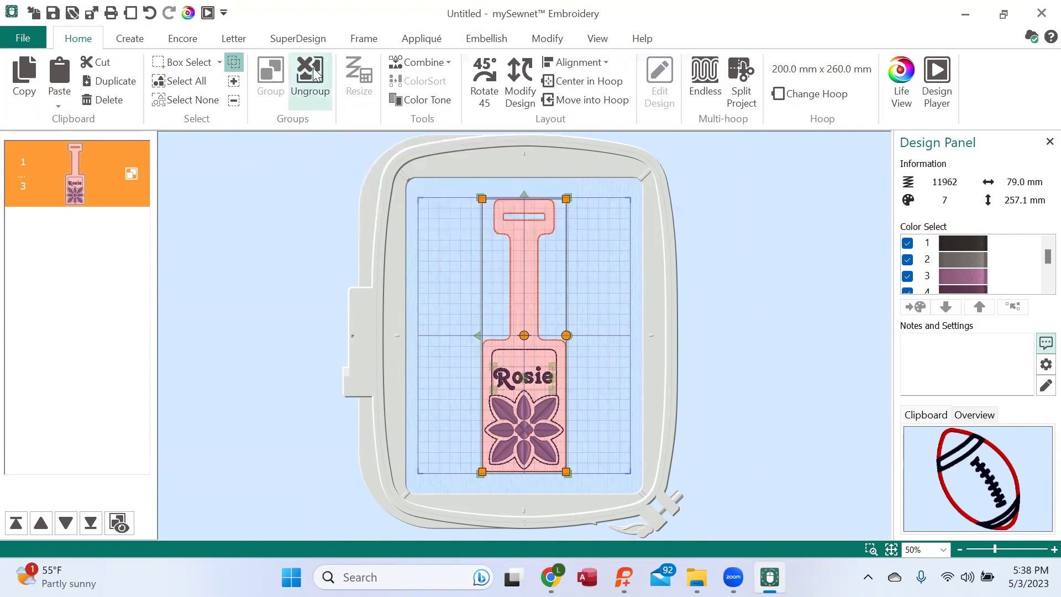
Step: Ungroup the tag, then select the floral tag, Rosie lettering and outline in turn
{"action": "left_click", "coordinate": [315, 73]}
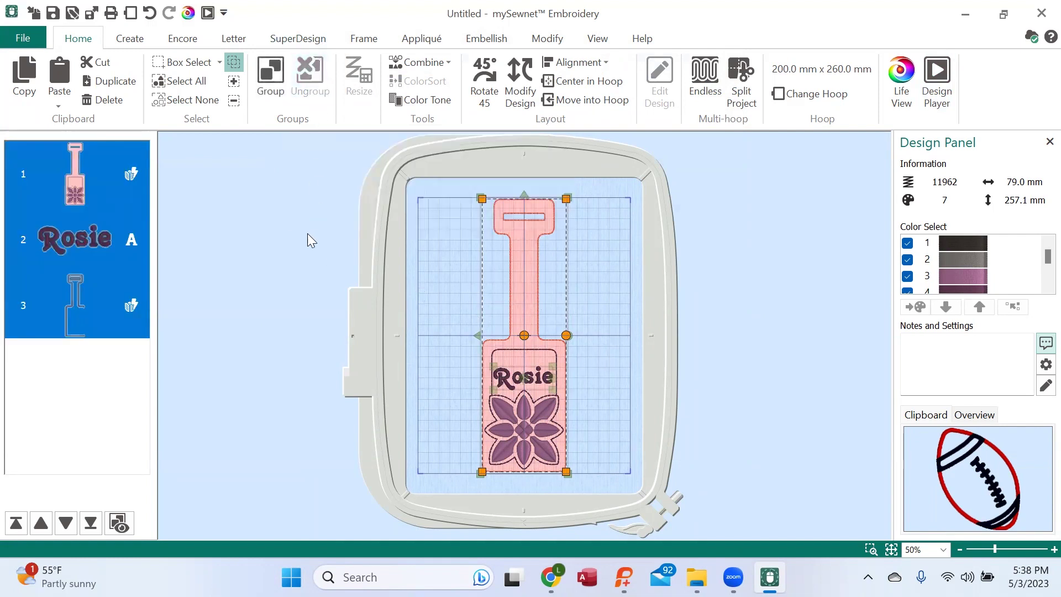
{"action": "left_click", "coordinate": [89, 177]}
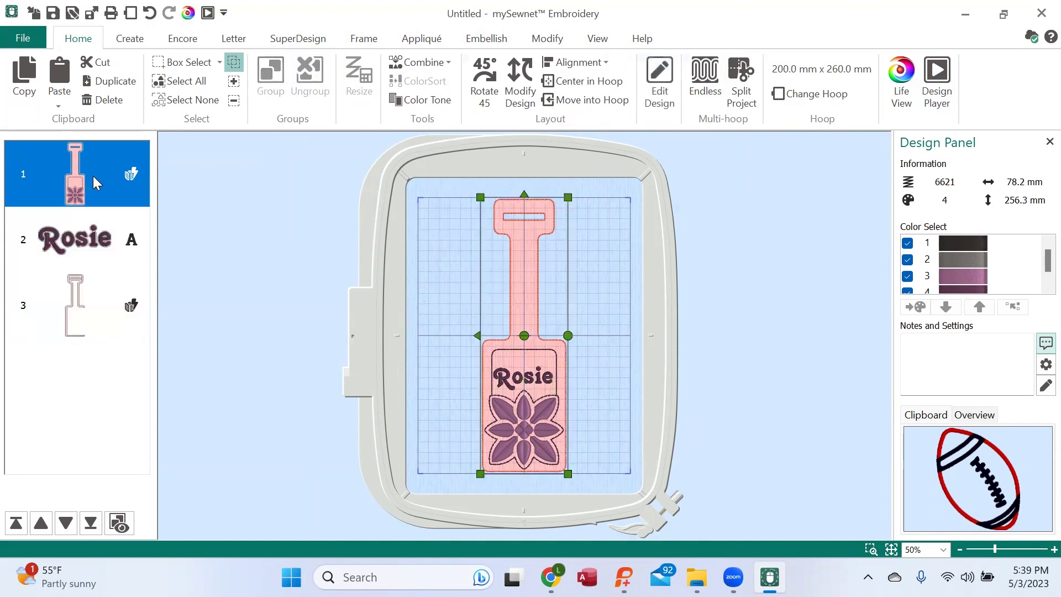
{"action": "left_click", "coordinate": [91, 232]}
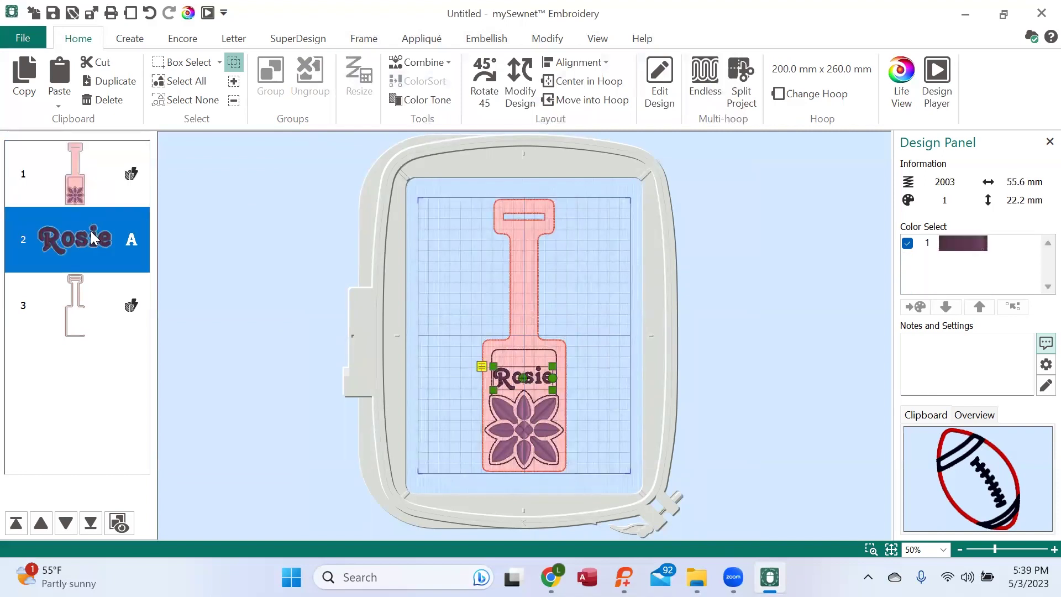
{"action": "left_click", "coordinate": [97, 309]}
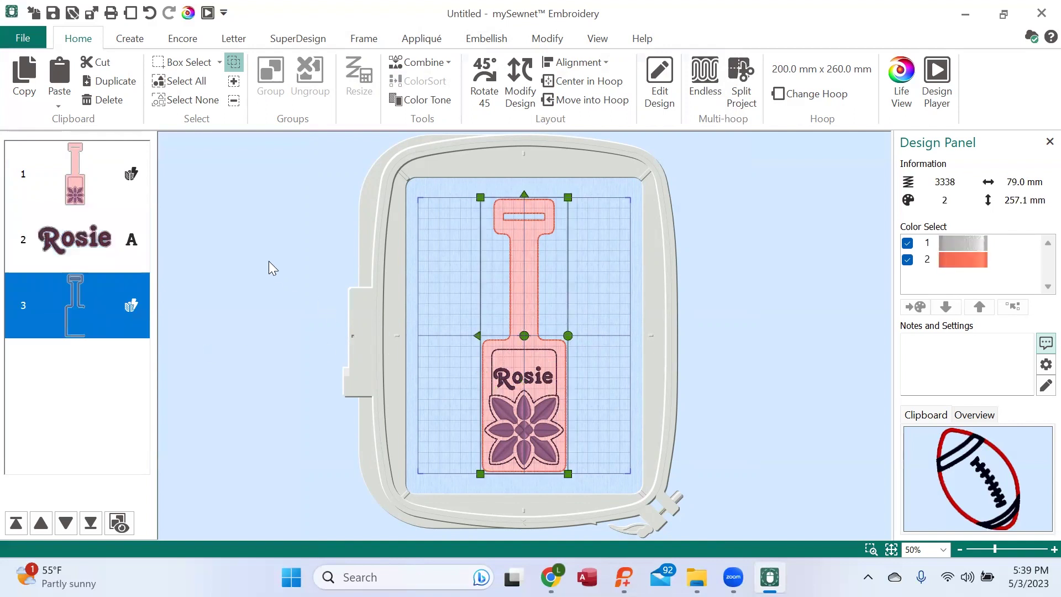
{"action": "left_click", "coordinate": [111, 187]}
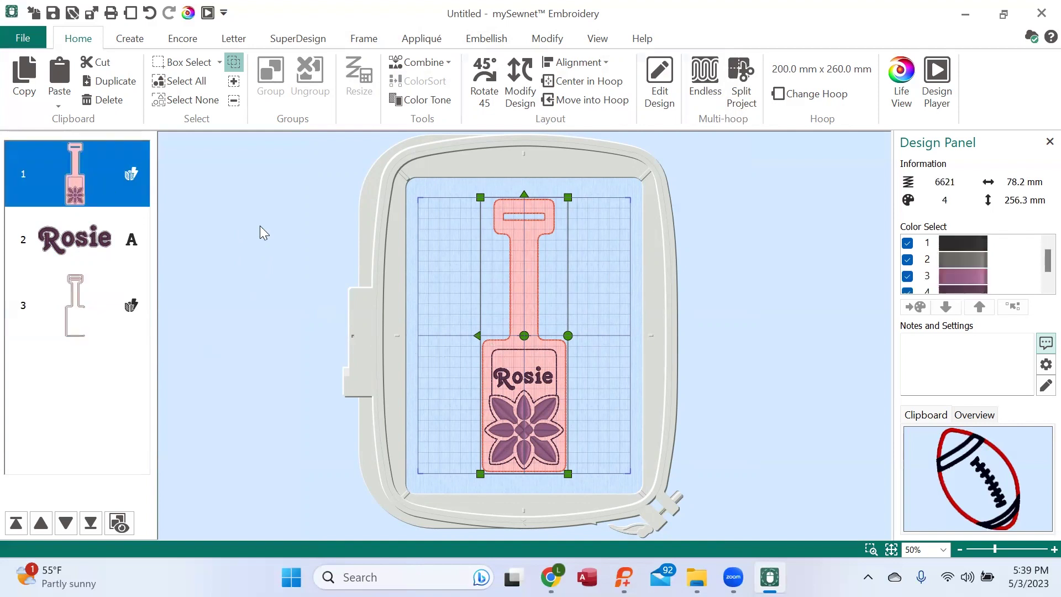
Step: Fix the floral tag part as stitches (6621 stitches, 4 colours) and view it at 100%
{"action": "left_click", "coordinate": [546, 39]}
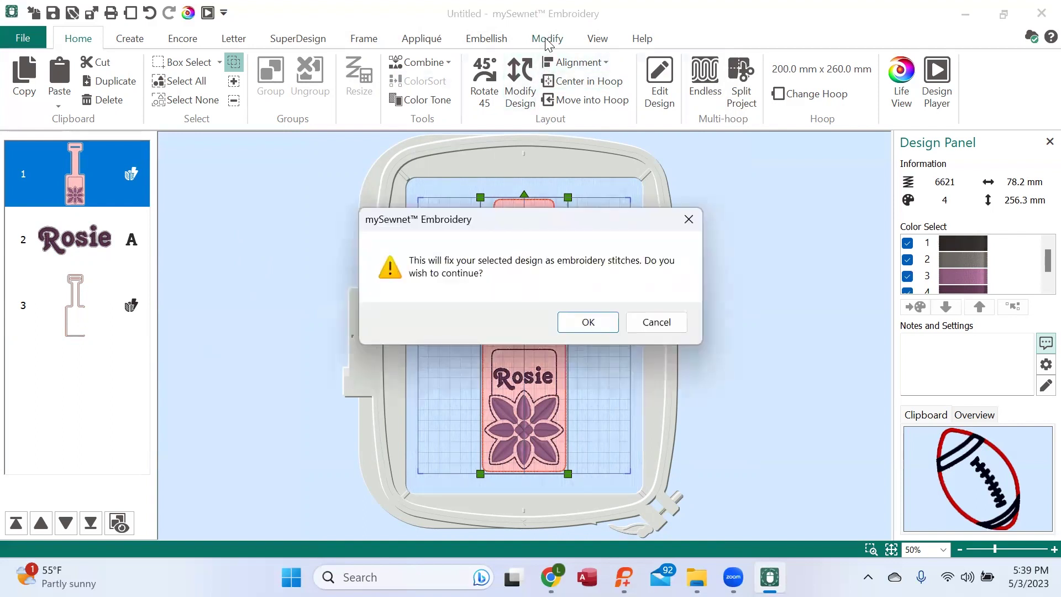
{"action": "left_click", "coordinate": [587, 321]}
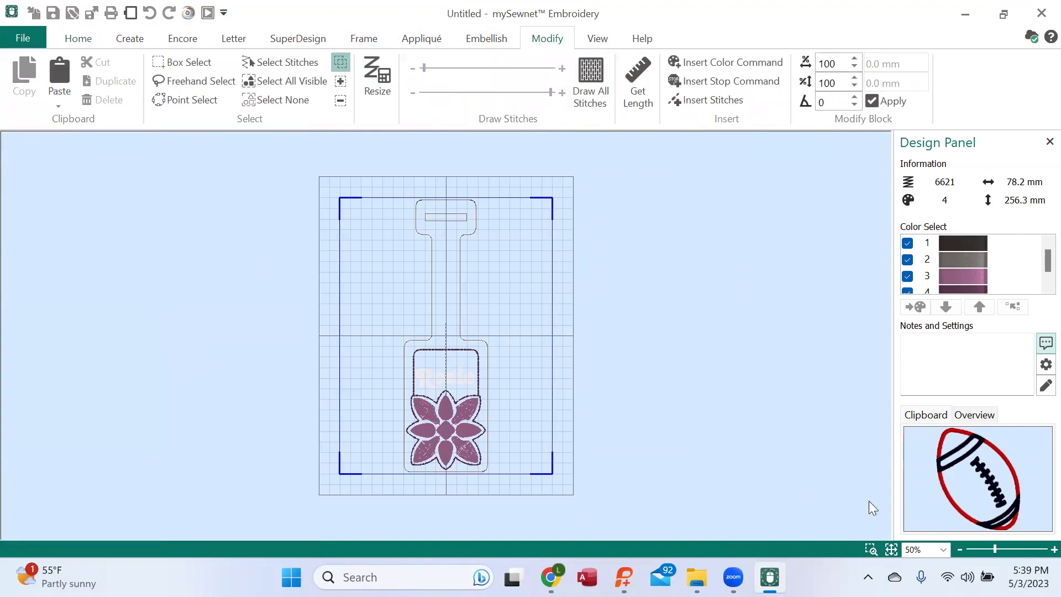
{"action": "left_click", "coordinate": [944, 548]}
{"action": "left_click", "coordinate": [944, 548]}
Step: Box-select the flower motif's stitches and cut them out of the tag
{"action": "left_click", "coordinate": [927, 467]}
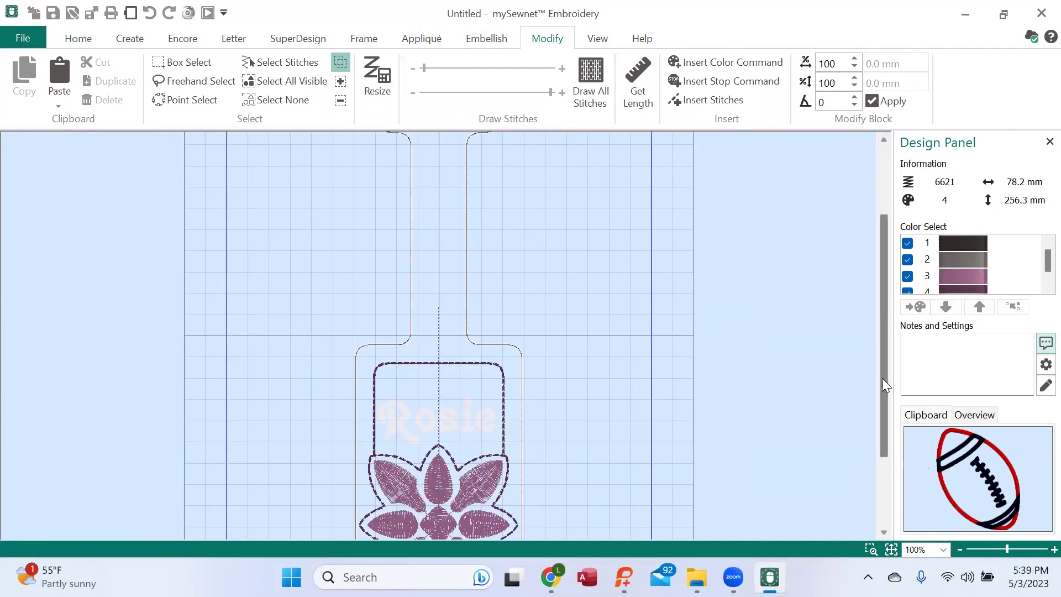
{"action": "left_click_drag", "start_coordinate": [883, 392], "coordinate": [883, 455]}
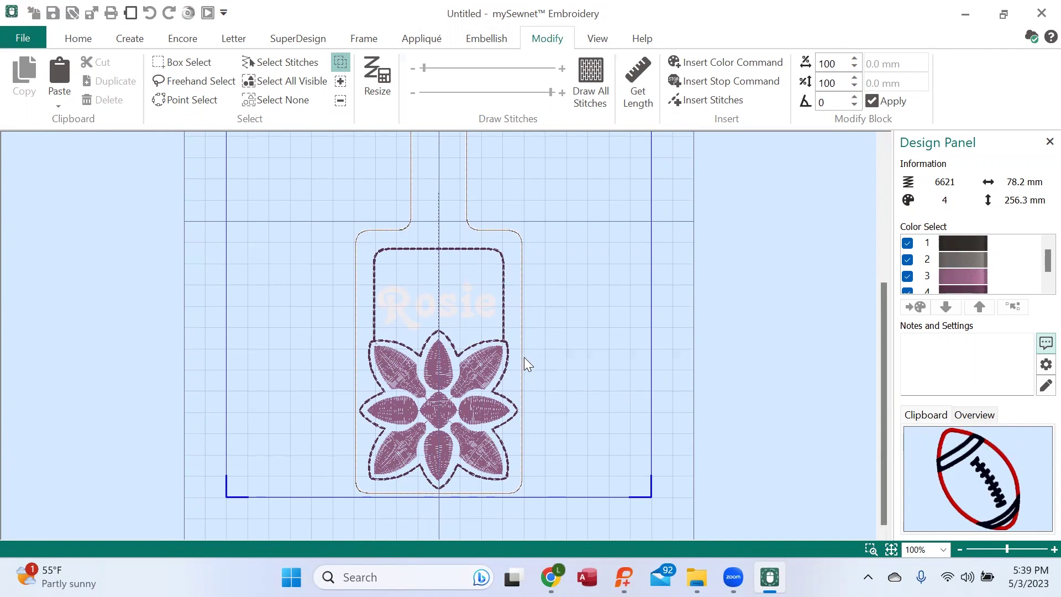
{"action": "left_click", "coordinate": [310, 80]}
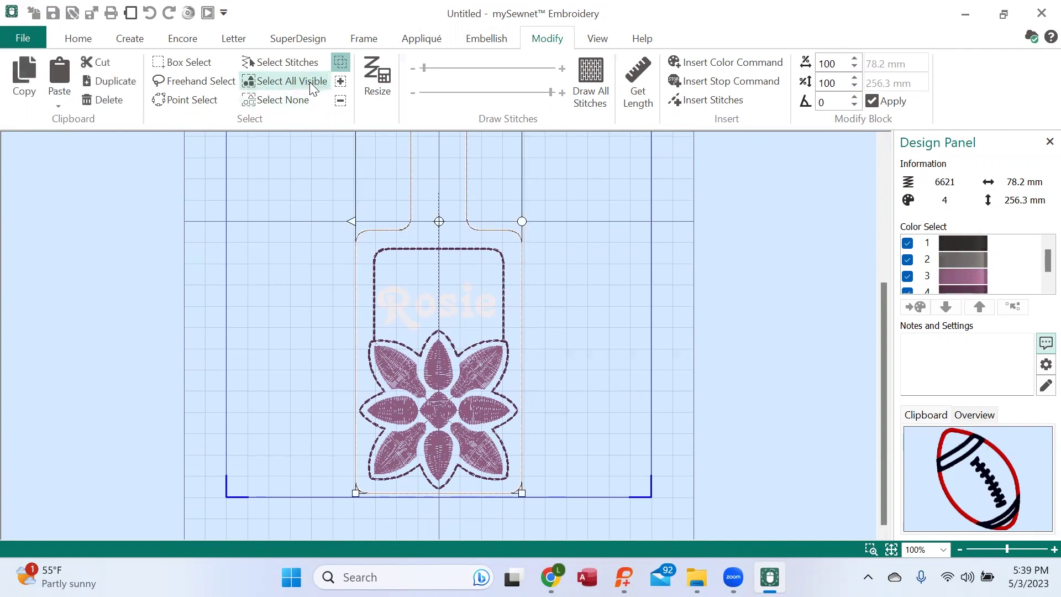
{"action": "left_click", "coordinate": [183, 62]}
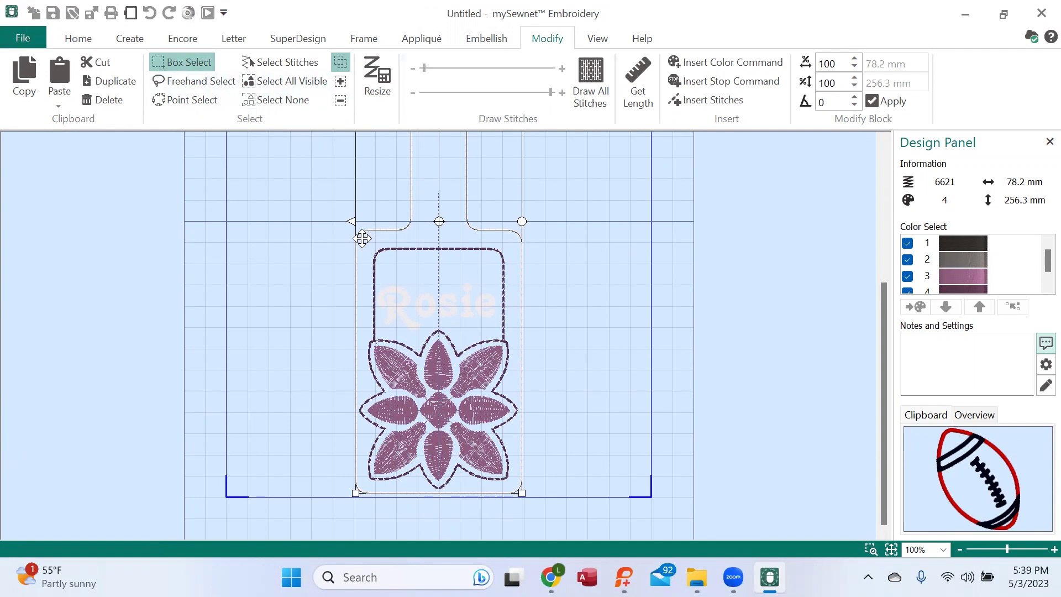
{"action": "left_click_drag", "start_coordinate": [361, 237], "coordinate": [359, 236]}
{"action": "left_click", "coordinate": [303, 227]}
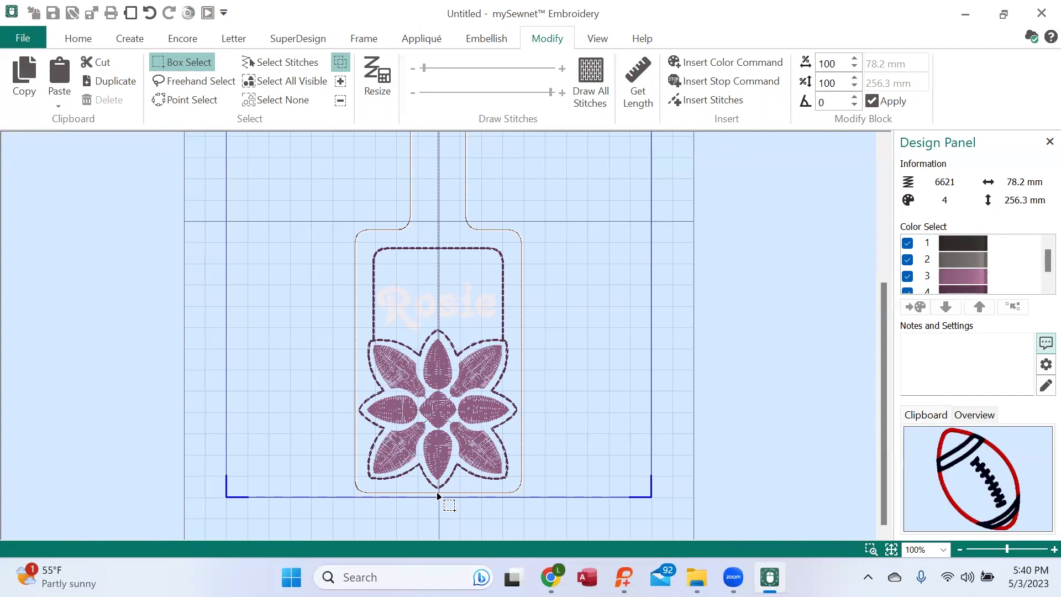
{"action": "left_click_drag", "start_coordinate": [469, 496], "coordinate": [524, 492]}
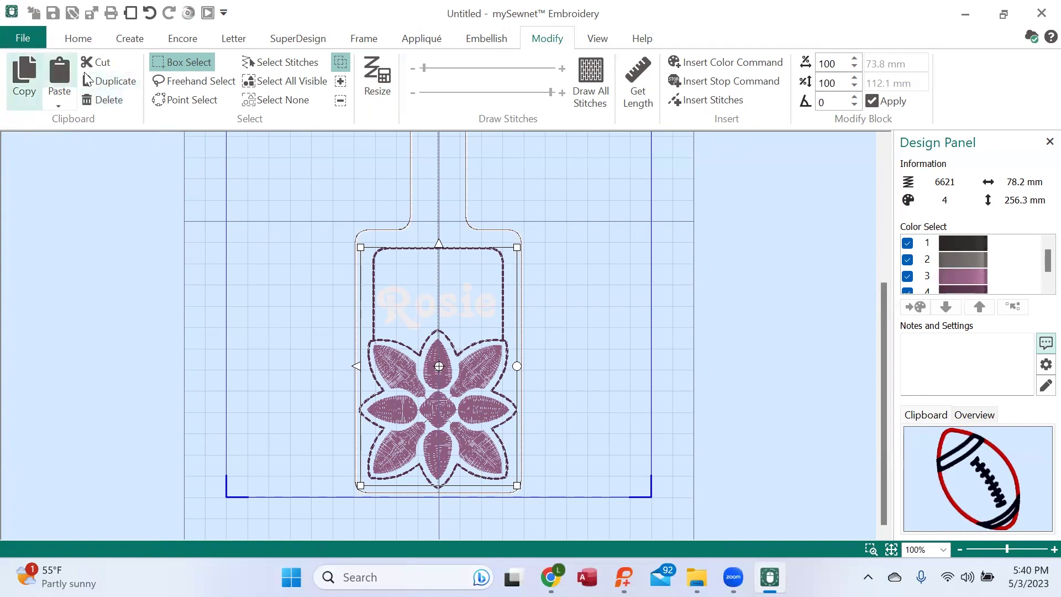
{"action": "left_click", "coordinate": [101, 64]}
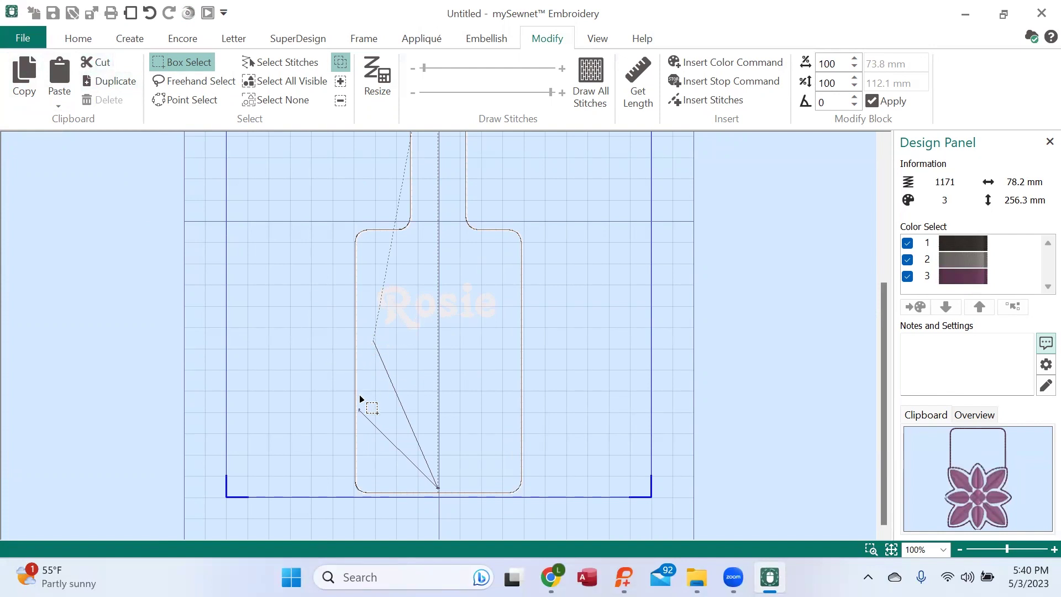
Step: Cut the leftover stray stitches and jump line, leaving 1147 stitches in 2 colours
{"action": "left_click_drag", "start_coordinate": [357, 391], "coordinate": [366, 423]}
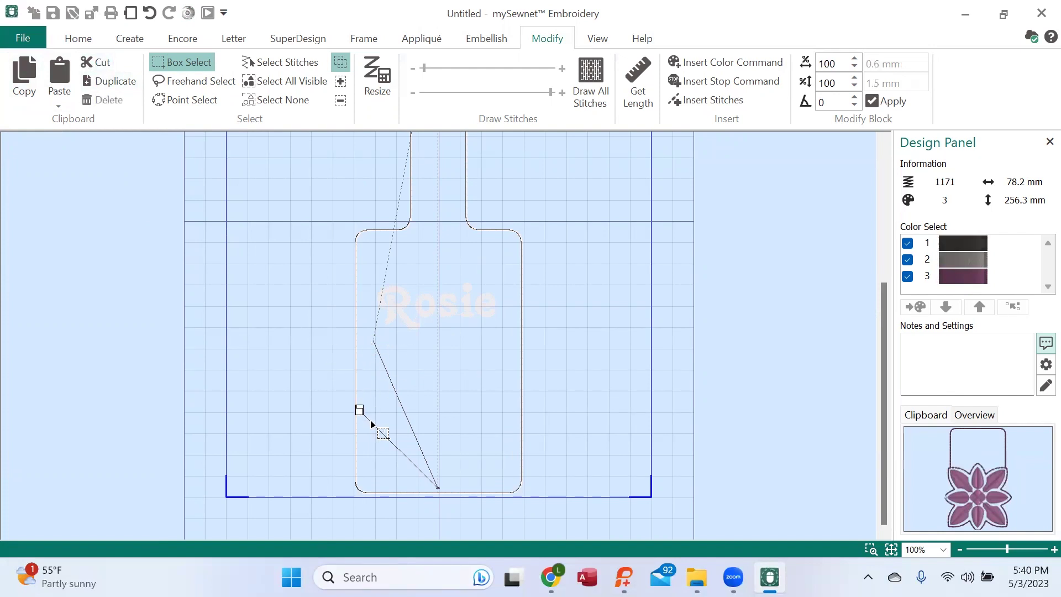
{"action": "left_click", "coordinate": [103, 61]}
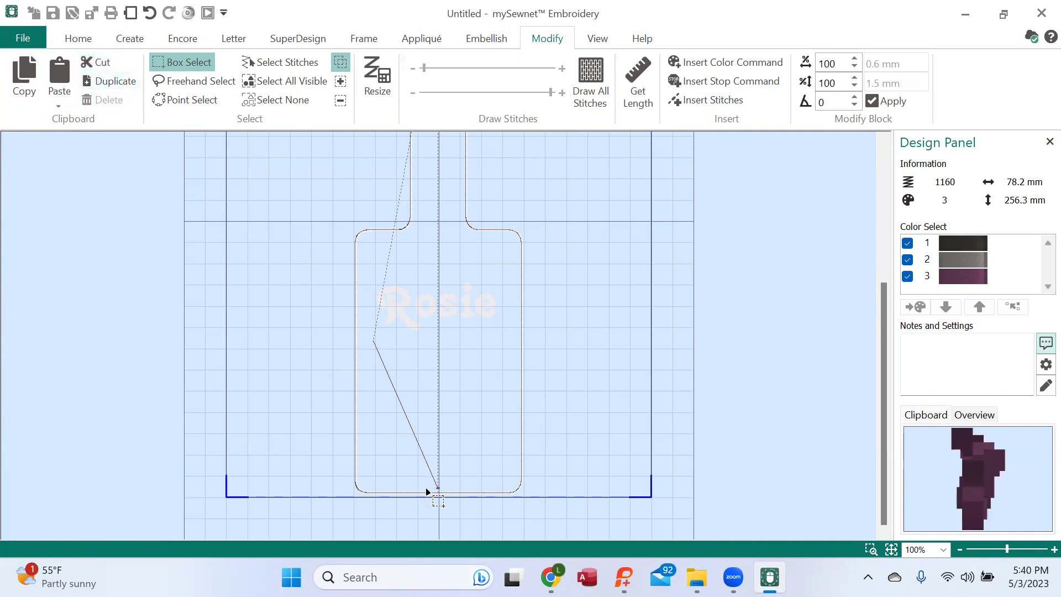
{"action": "left_click", "coordinate": [110, 61]}
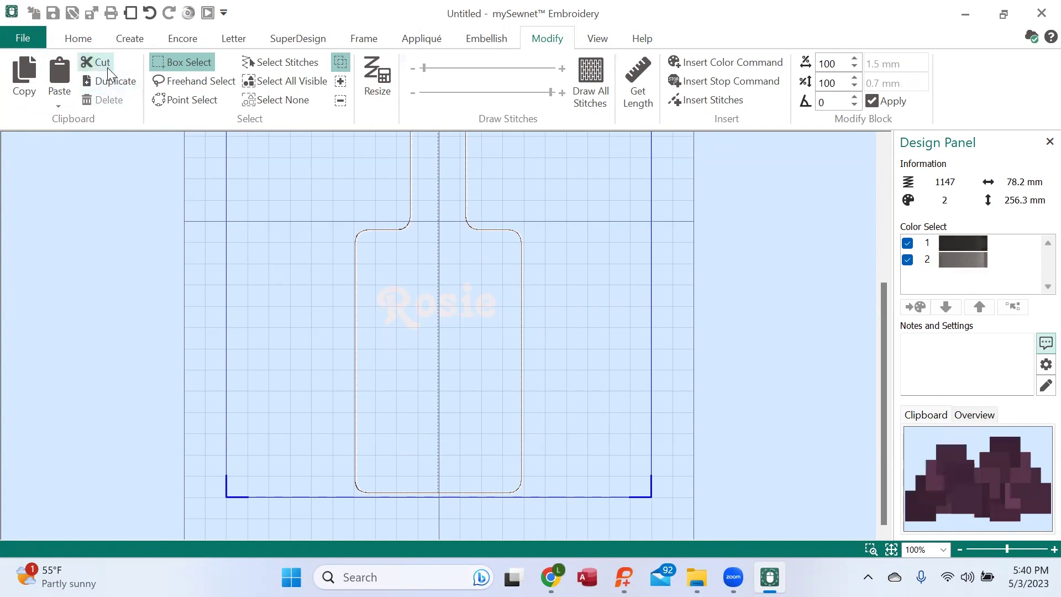
Step: At 50% zoom on Home, delete the Rosie lettering, leaving the plain tag and outline
{"action": "left_click", "coordinate": [80, 38]}
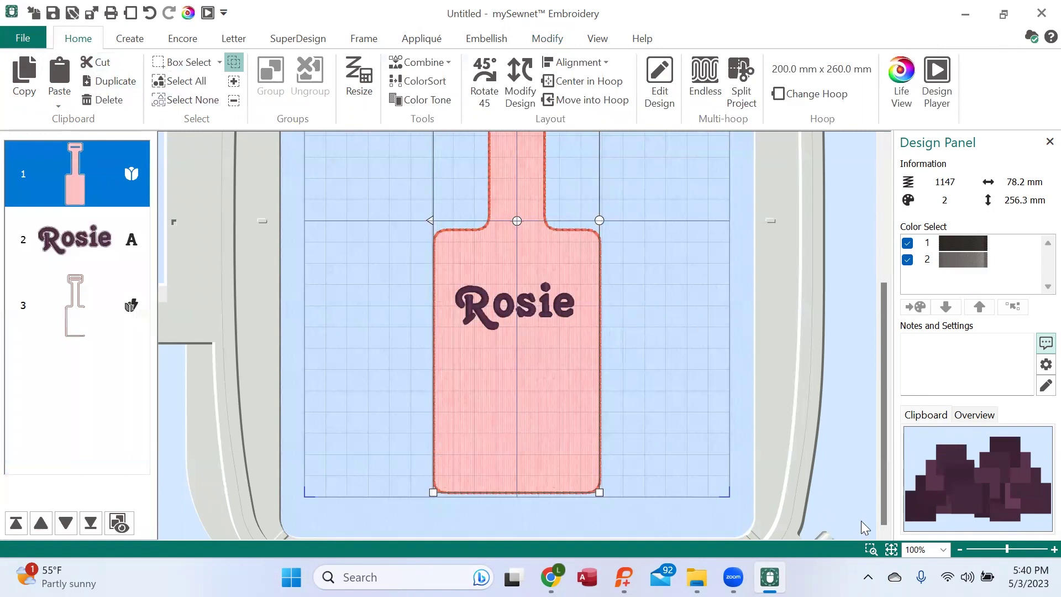
{"action": "left_click", "coordinate": [944, 550]}
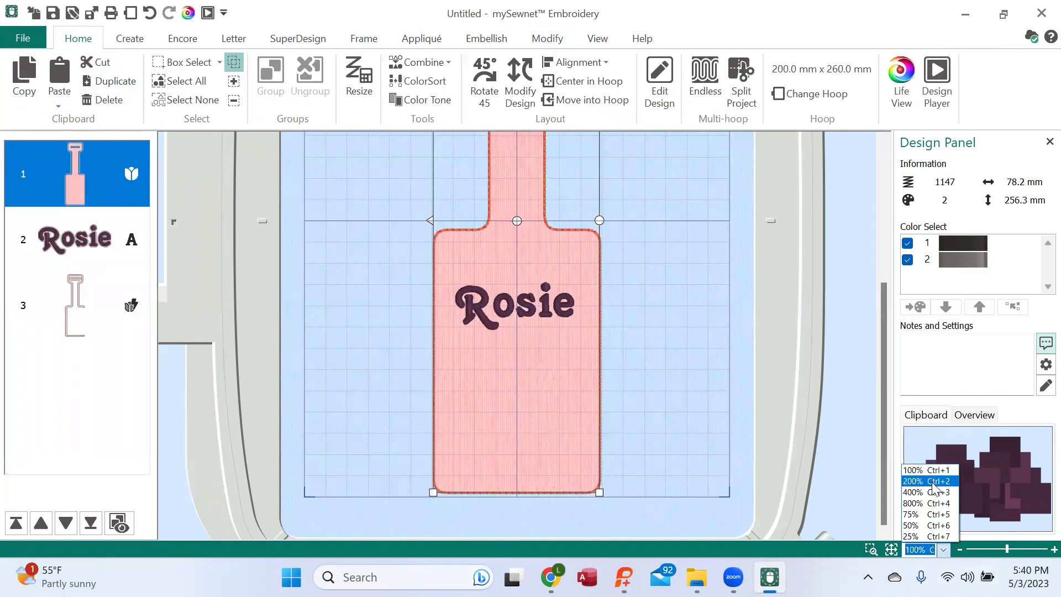
{"action": "left_click", "coordinate": [922, 526]}
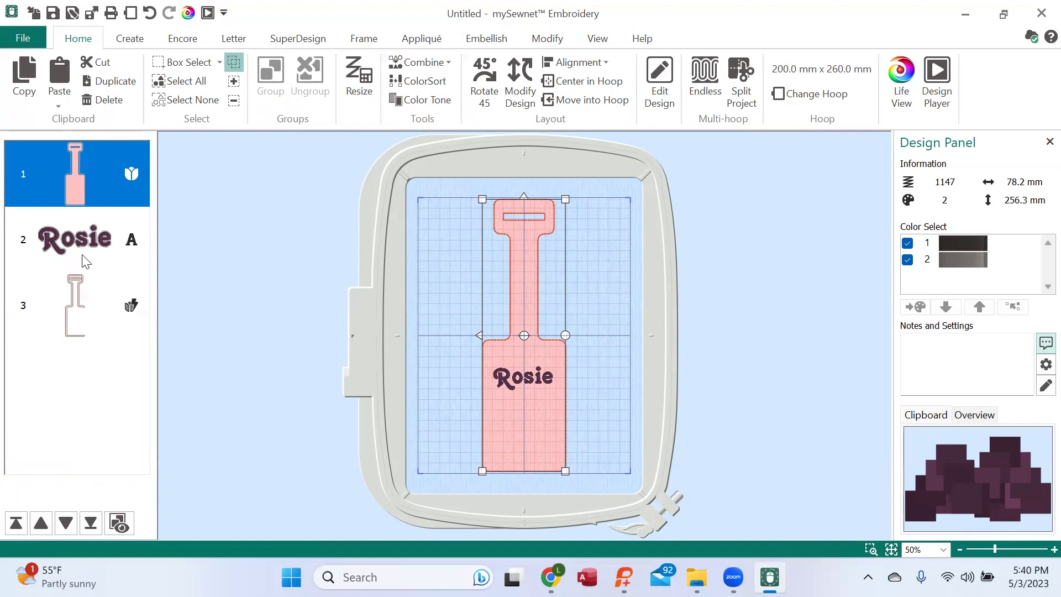
{"action": "left_click", "coordinate": [84, 236]}
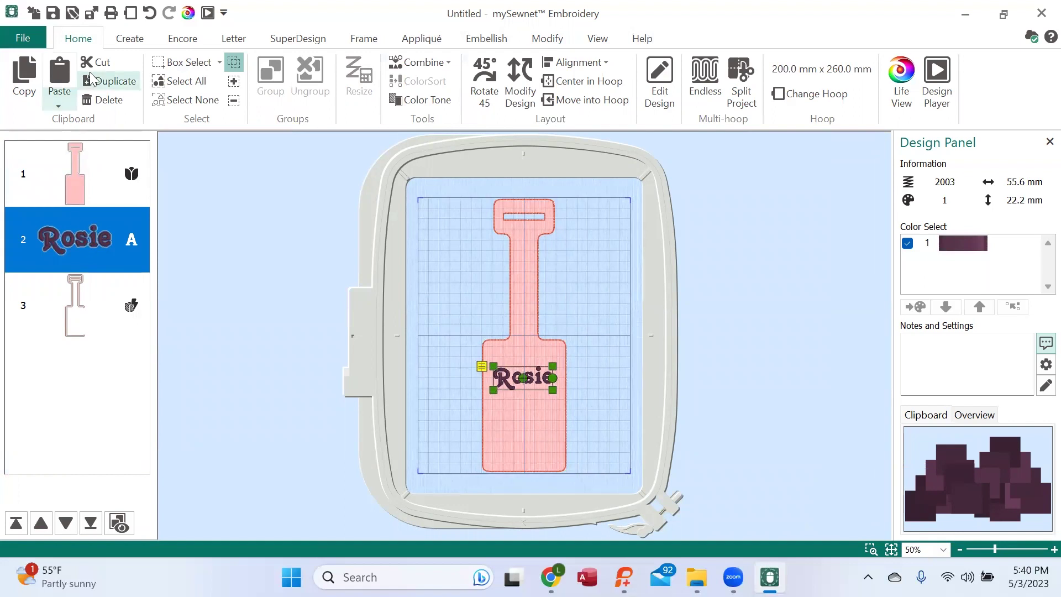
{"action": "left_click", "coordinate": [104, 100]}
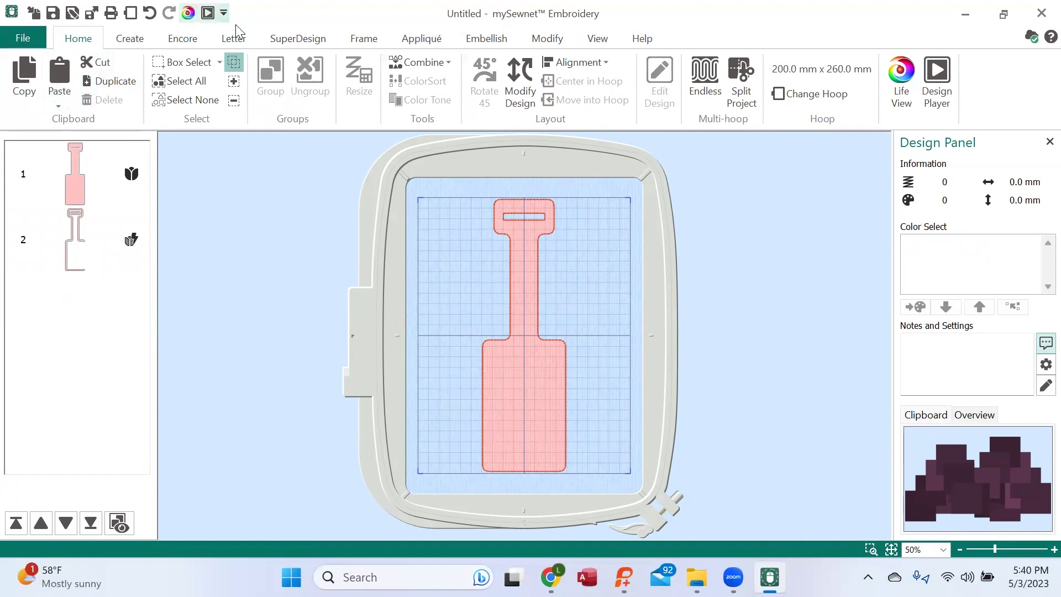
Step: Add BOB lettering in the Sans UC 20-50mm font and drag it onto the tag body
{"action": "left_click", "coordinate": [234, 40]}
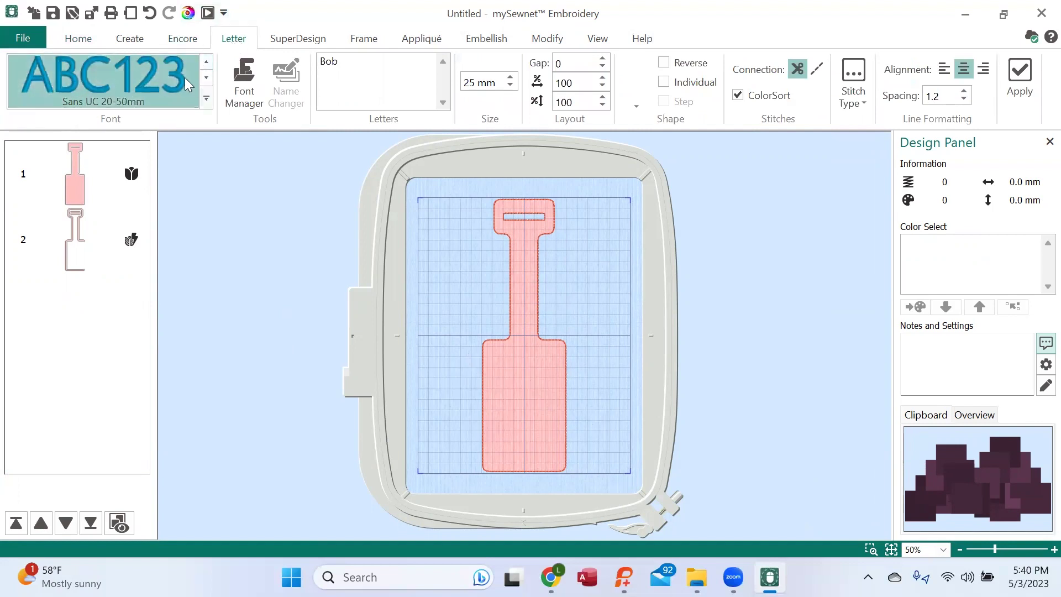
{"action": "left_click", "coordinate": [206, 99]}
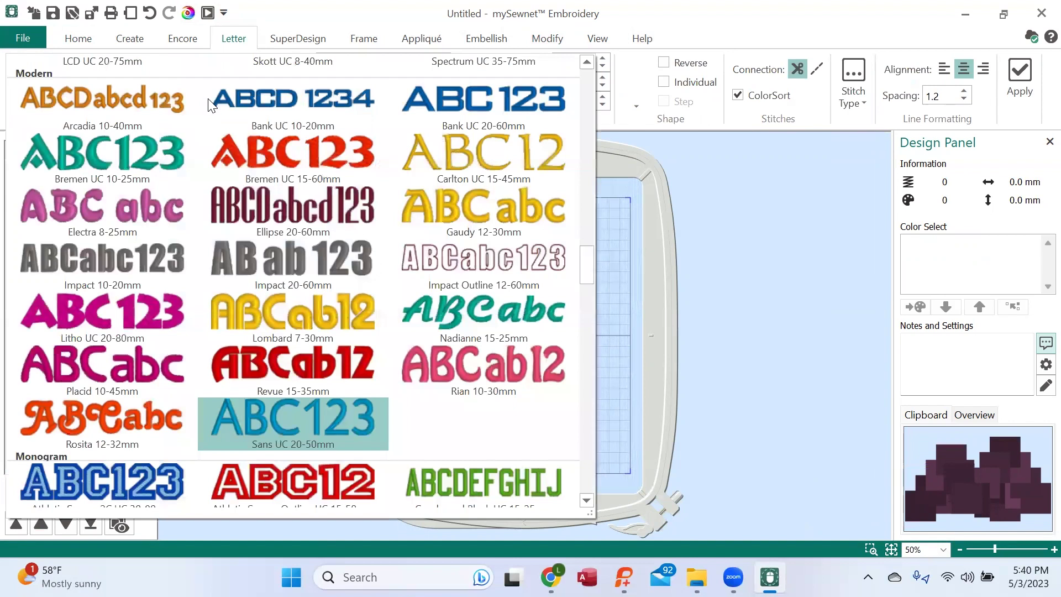
{"action": "left_click", "coordinate": [292, 422]}
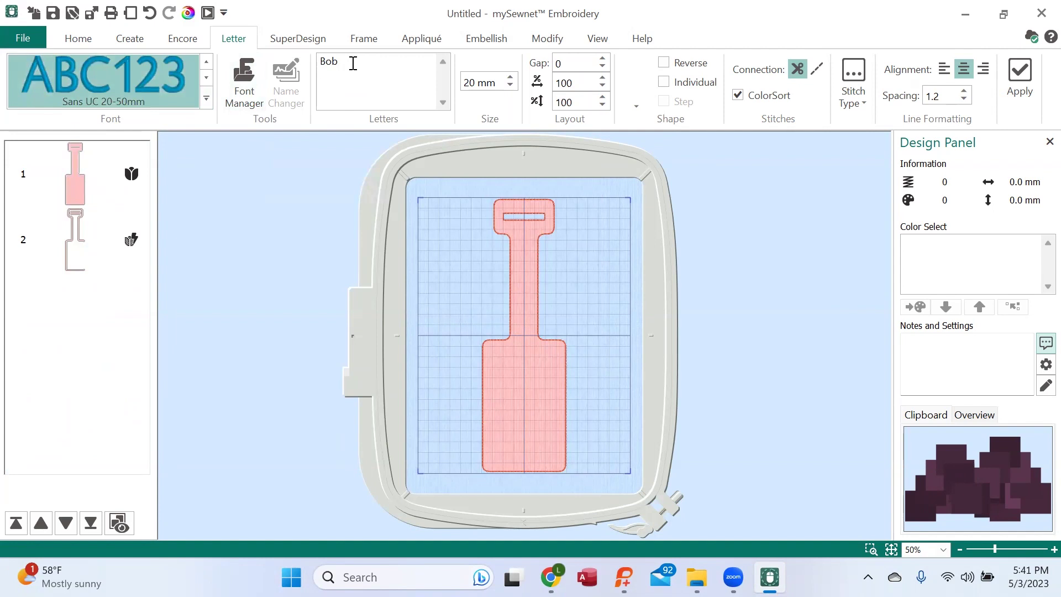
{"action": "left_click", "coordinate": [1019, 77]}
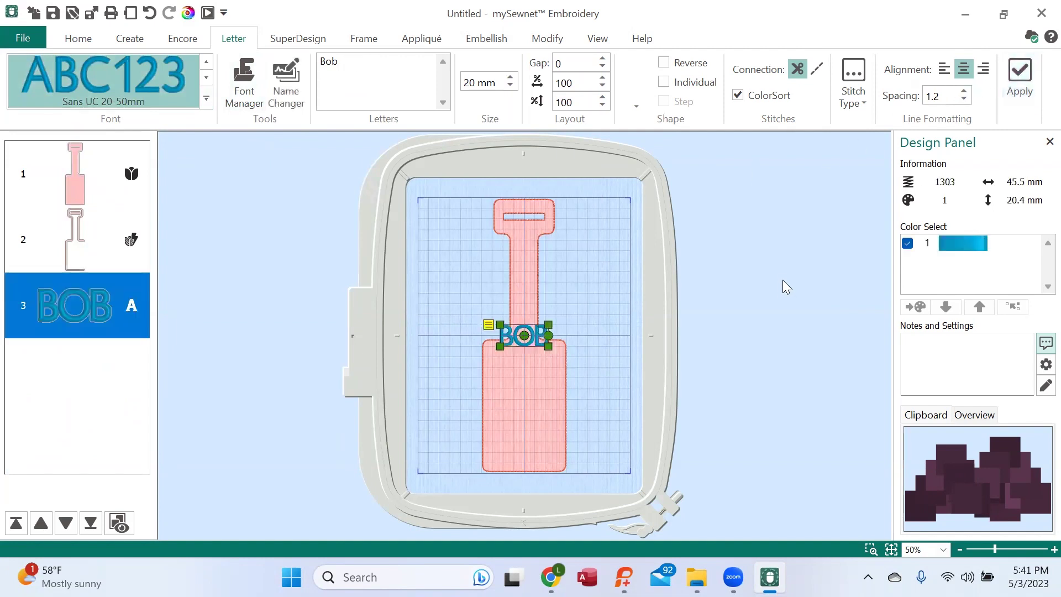
{"action": "left_click_drag", "start_coordinate": [541, 342], "coordinate": [543, 374]}
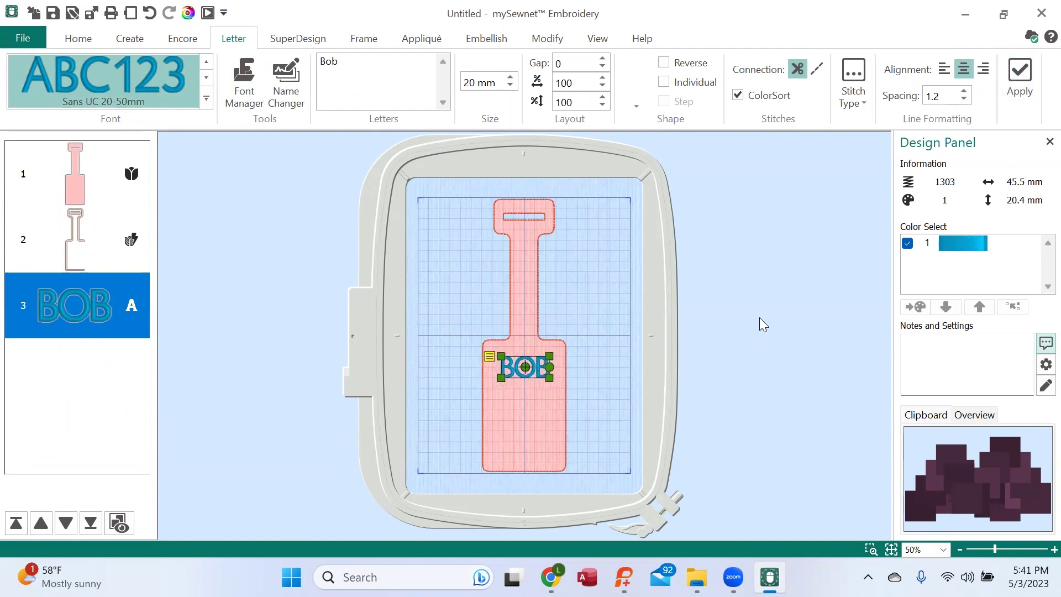
Step: Change the BOB lettering size from 20 mm to 30 mm via Edit Lettering
{"action": "right_click", "coordinate": [532, 367]}
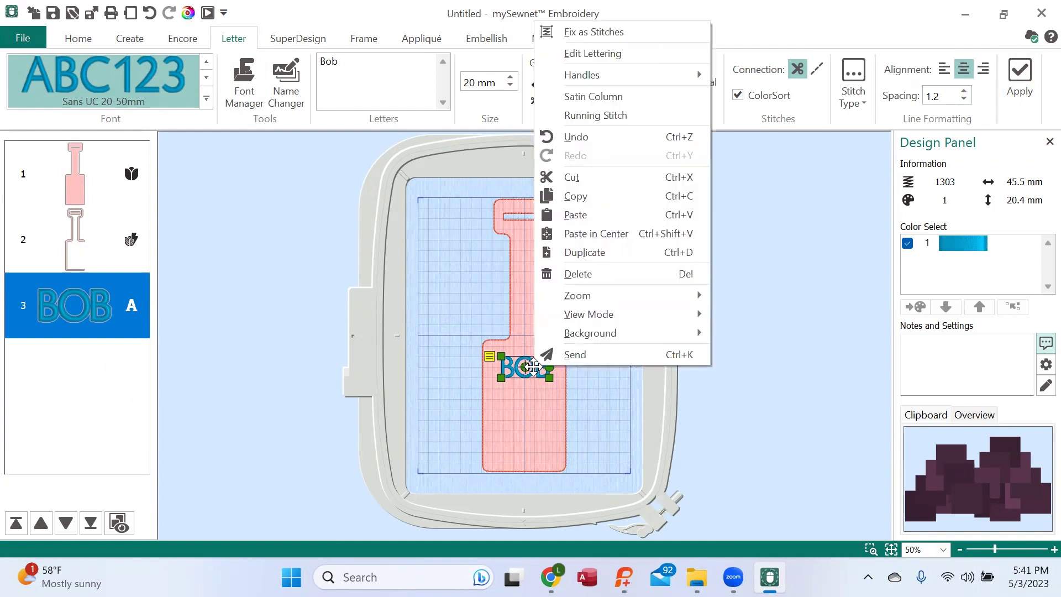
{"action": "left_click", "coordinate": [617, 56]}
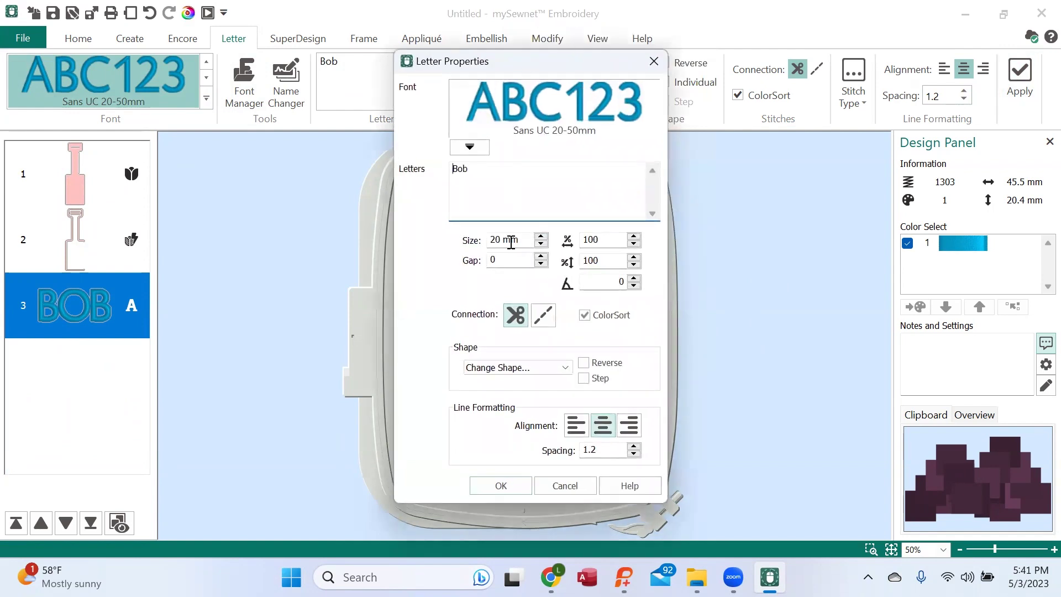
{"action": "double_click", "coordinate": [490, 239]}
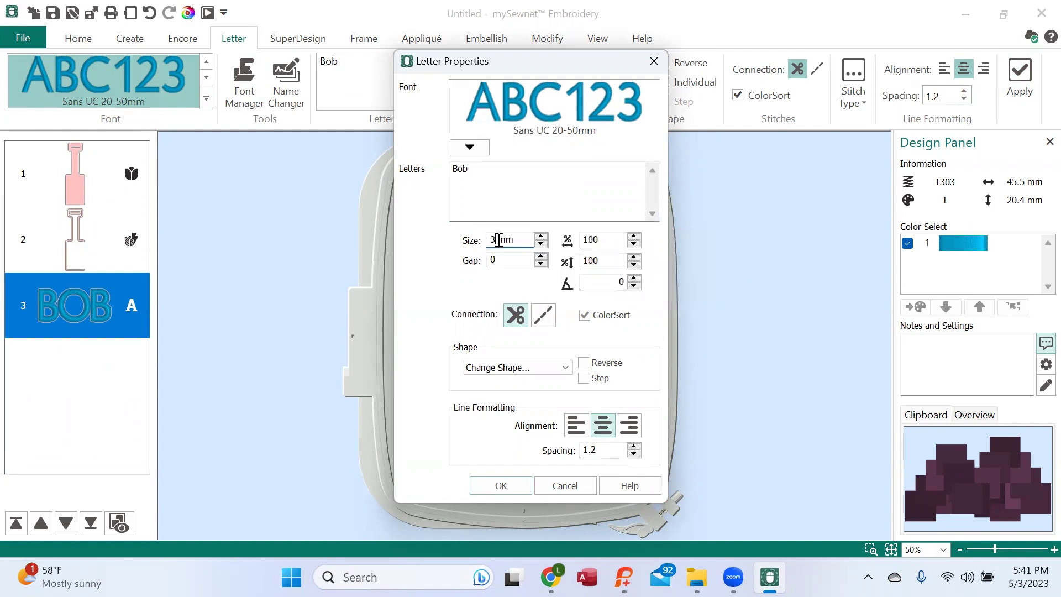
{"action": "type", "text": "30"}
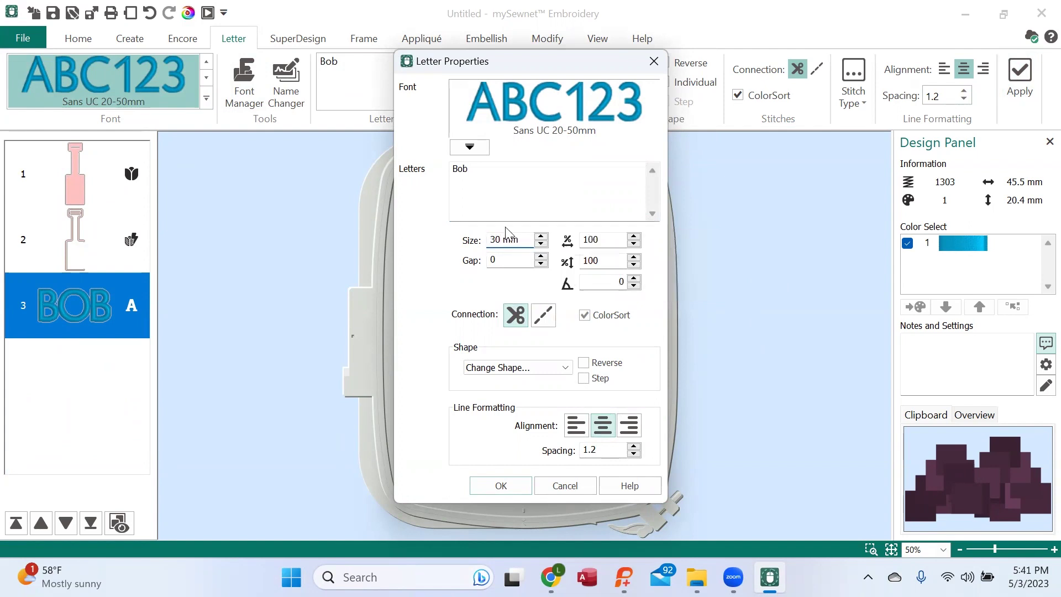
{"action": "left_click", "coordinate": [509, 486]}
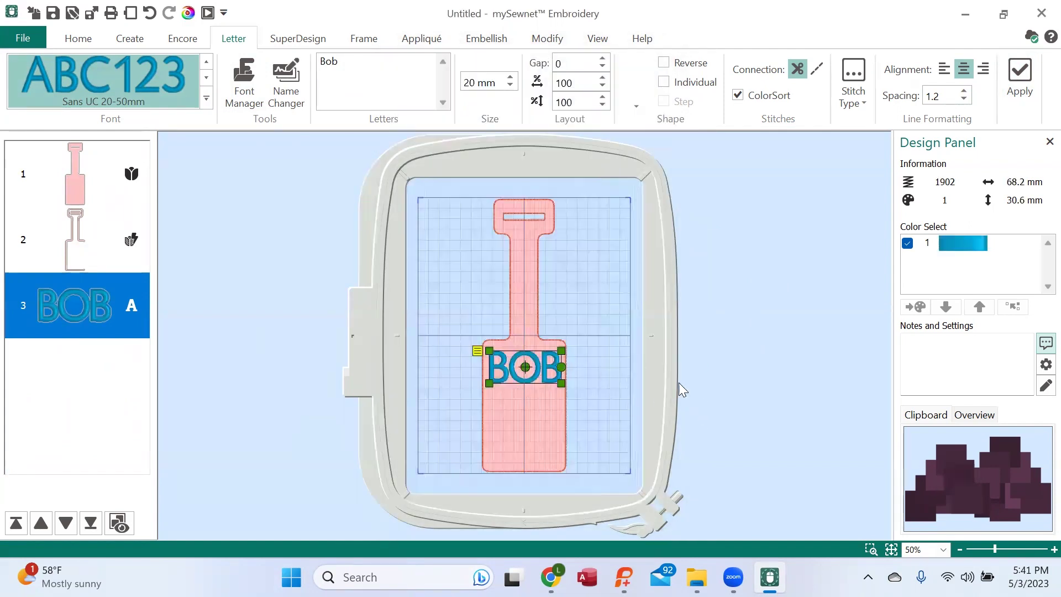
{"action": "left_click", "coordinate": [732, 365]}
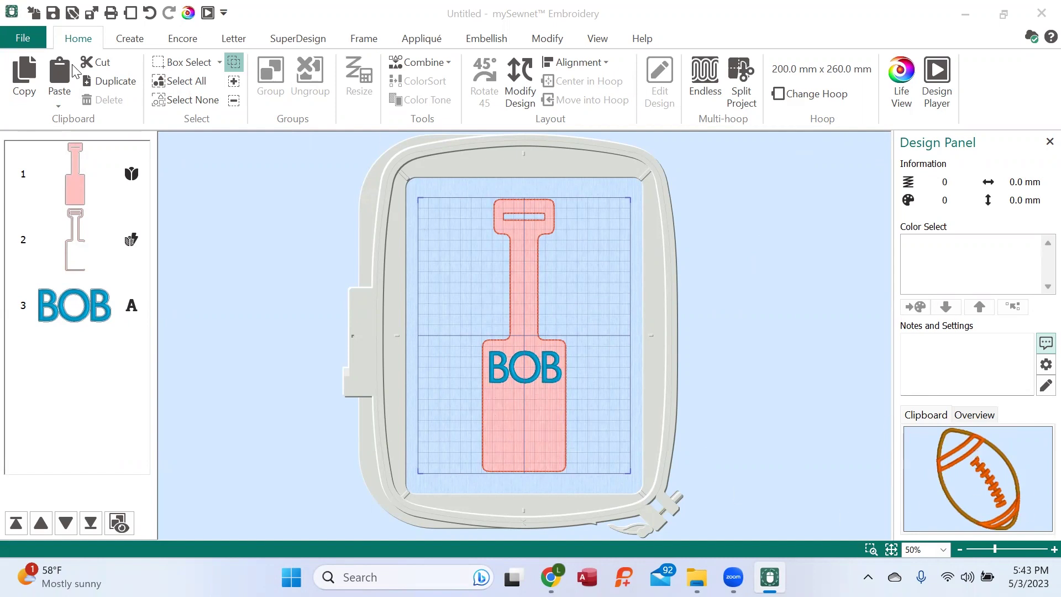
Step: Paste the football design below BOB, enlarge it and centre it on the lower tag
{"action": "left_click", "coordinate": [52, 74]}
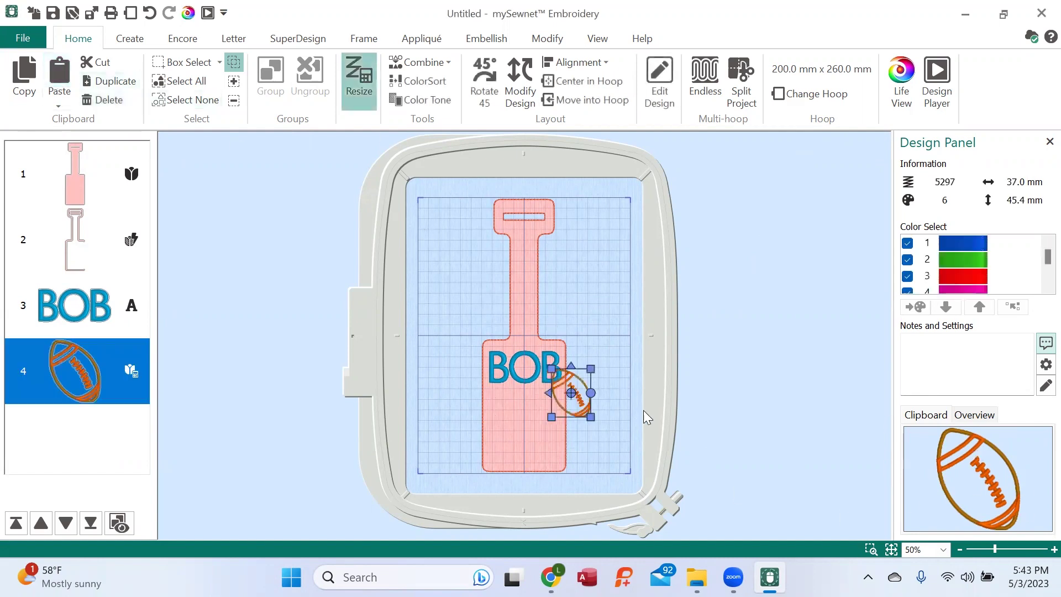
{"action": "left_click_drag", "start_coordinate": [579, 392], "coordinate": [533, 409]}
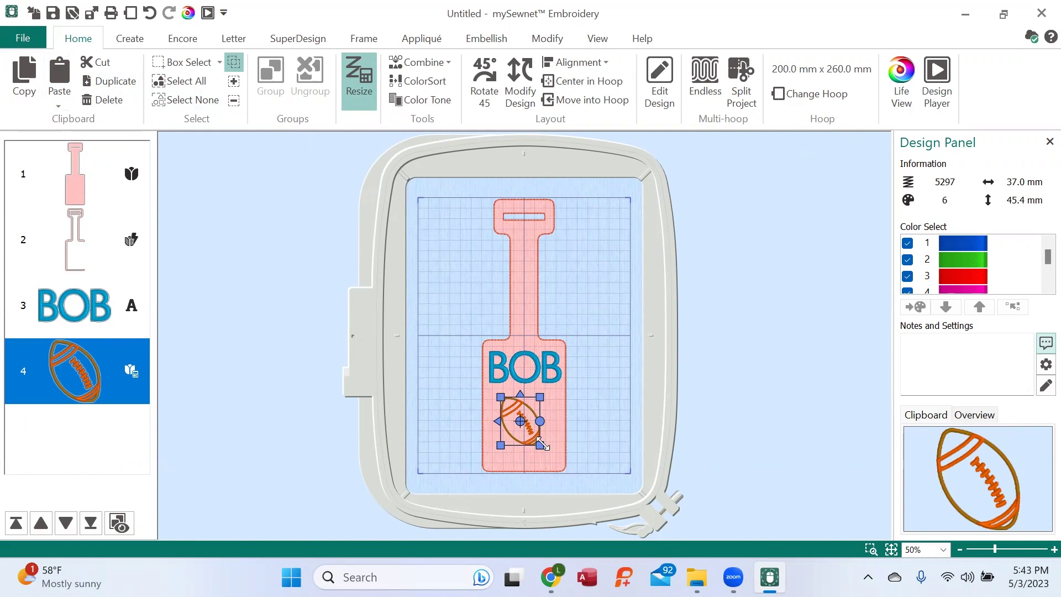
{"action": "left_click_drag", "start_coordinate": [540, 444], "coordinate": [549, 455]}
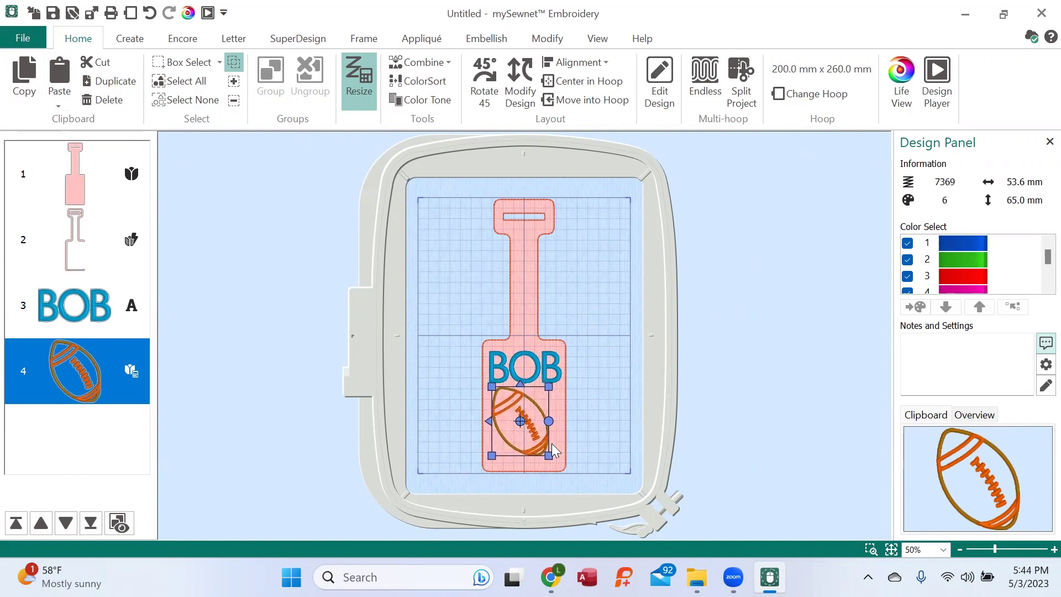
{"action": "left_click_drag", "start_coordinate": [542, 405], "coordinate": [542, 412]}
{"action": "left_click", "coordinate": [755, 416]}
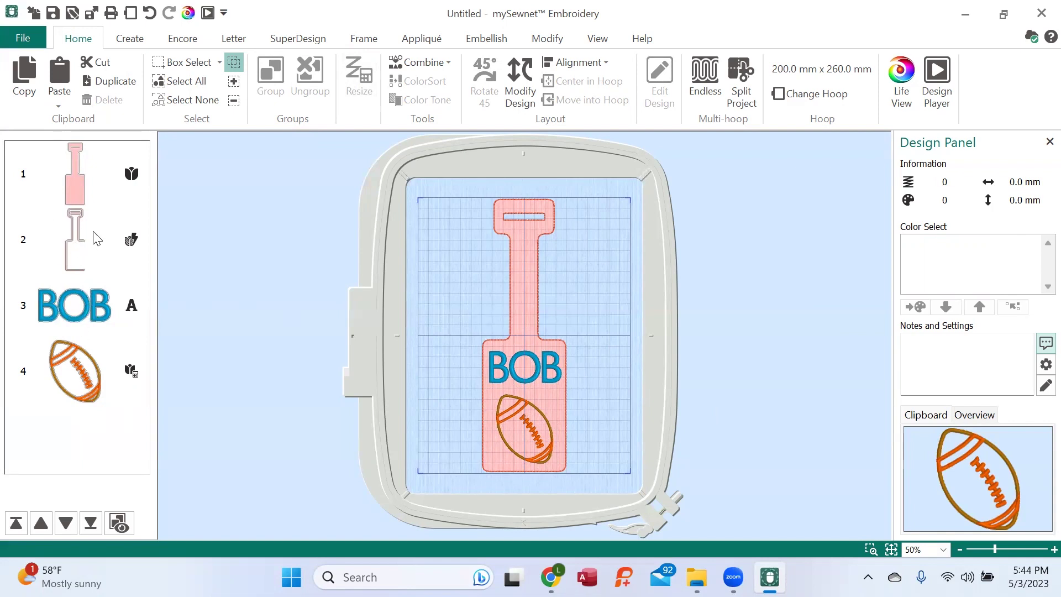
Step: Drag layer 2, the tag outline, below the football layer in the design list
{"action": "left_click_drag", "start_coordinate": [93, 231], "coordinate": [92, 442]}
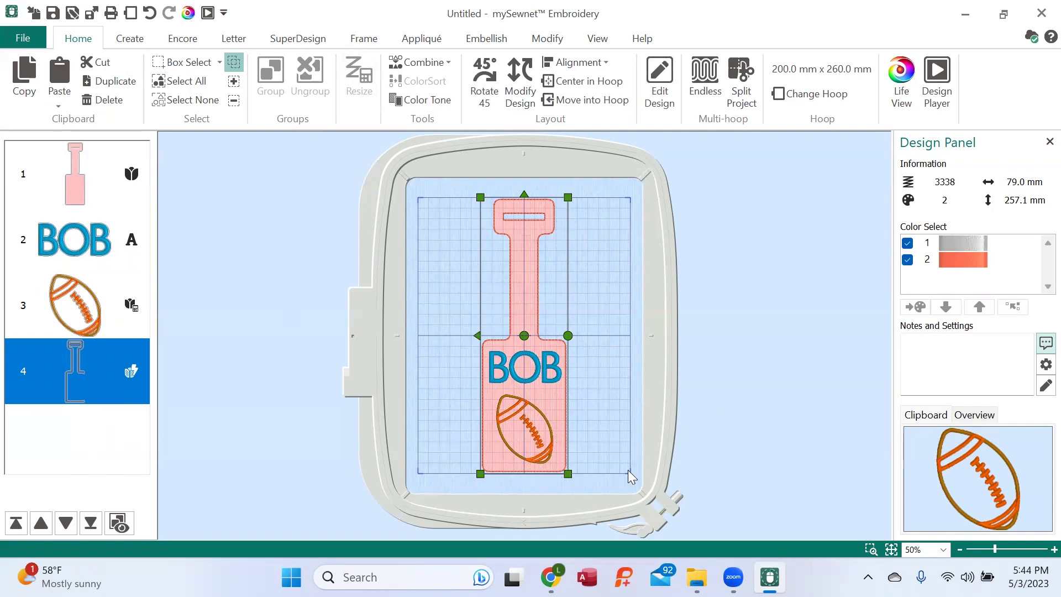
{"action": "left_click", "coordinate": [838, 292]}
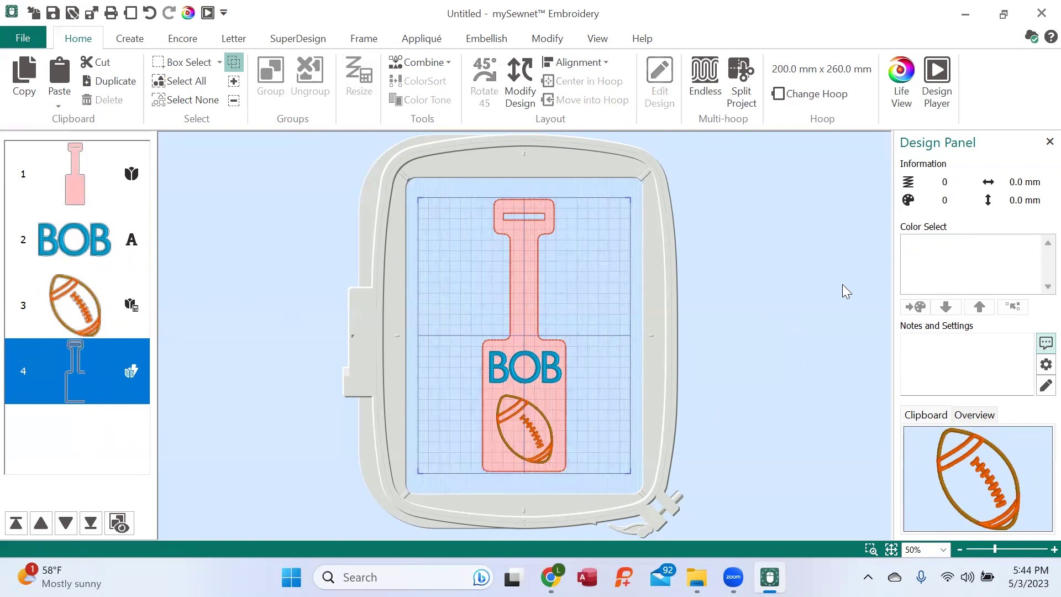